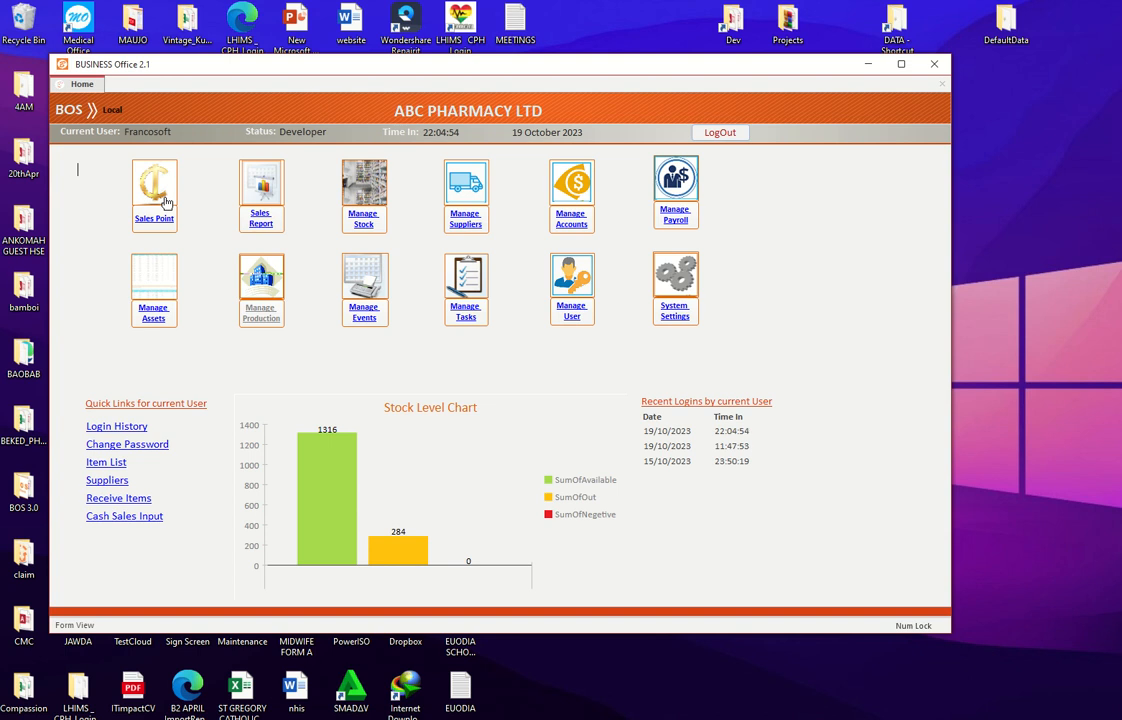
# - Open the Sales Point and check the calendar for the start date of the sales period
pyautogui.click(165, 201)
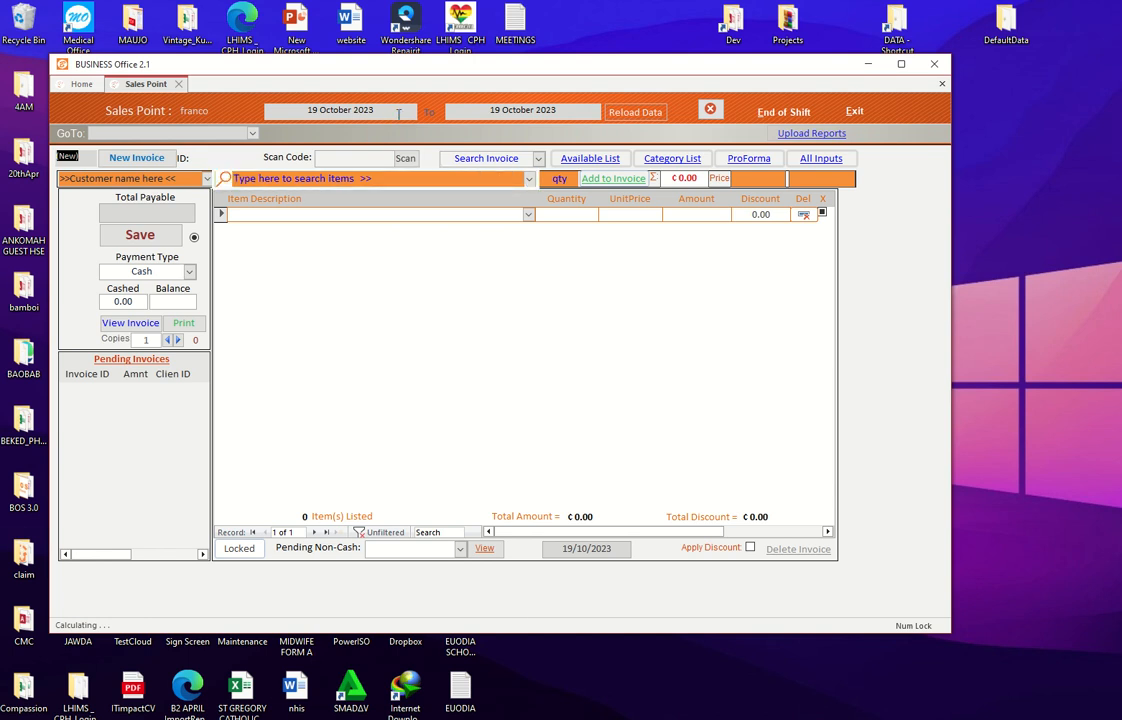
pyautogui.click(391, 113)
pyautogui.click(424, 110)
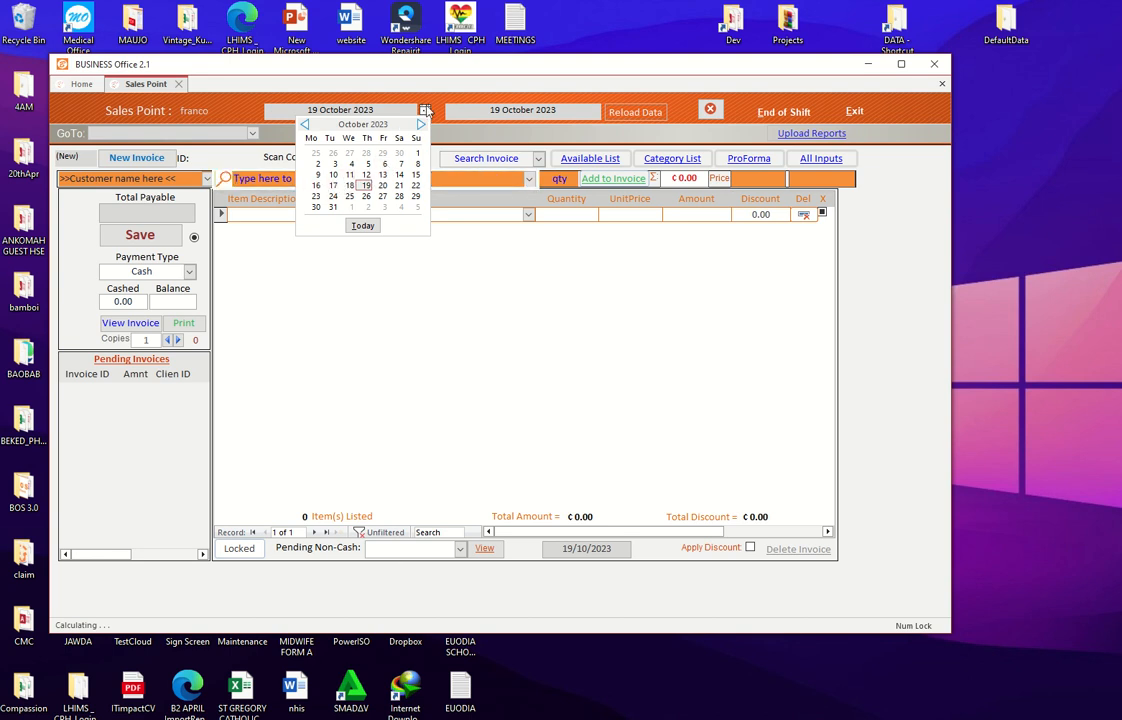
pyautogui.click(426, 110)
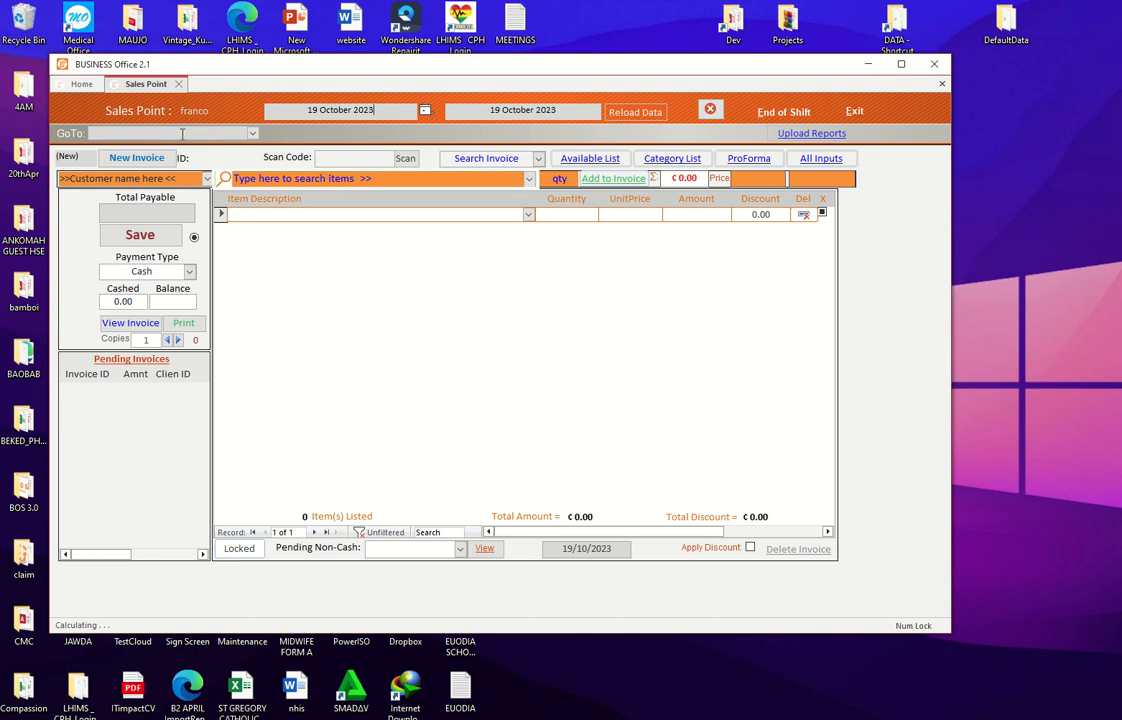
# - View the destinations offered in the Sales Point's GoTo list without leaving the form
pyautogui.click(252, 134)
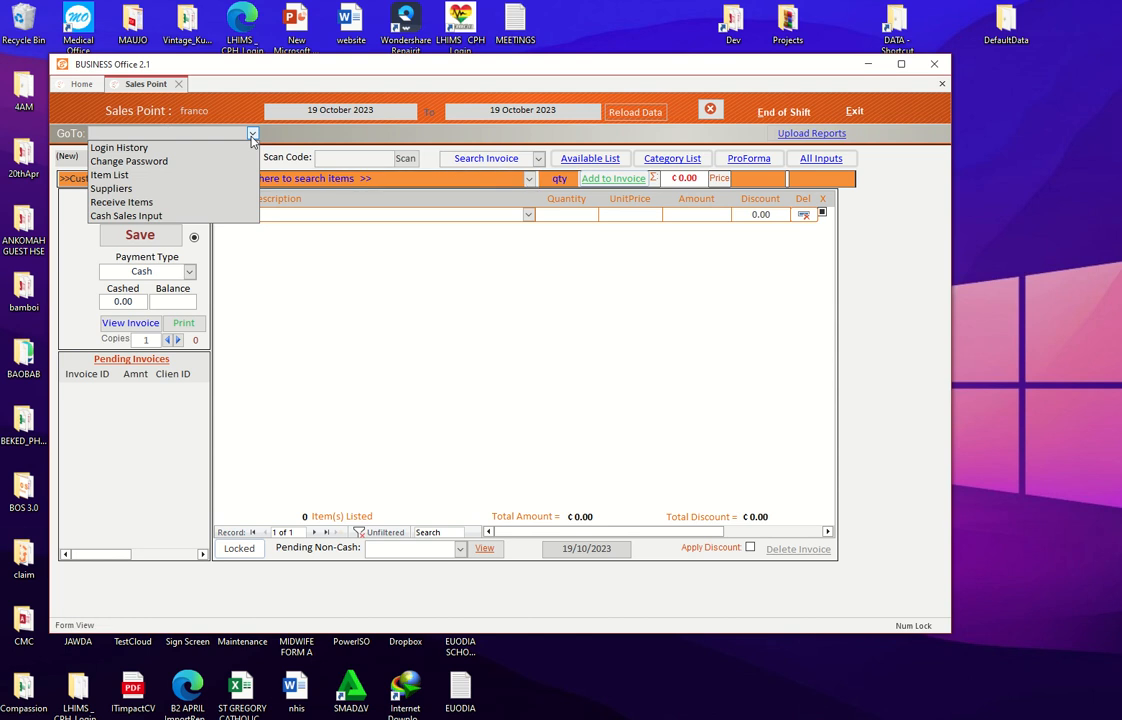
pyautogui.click(189, 189)
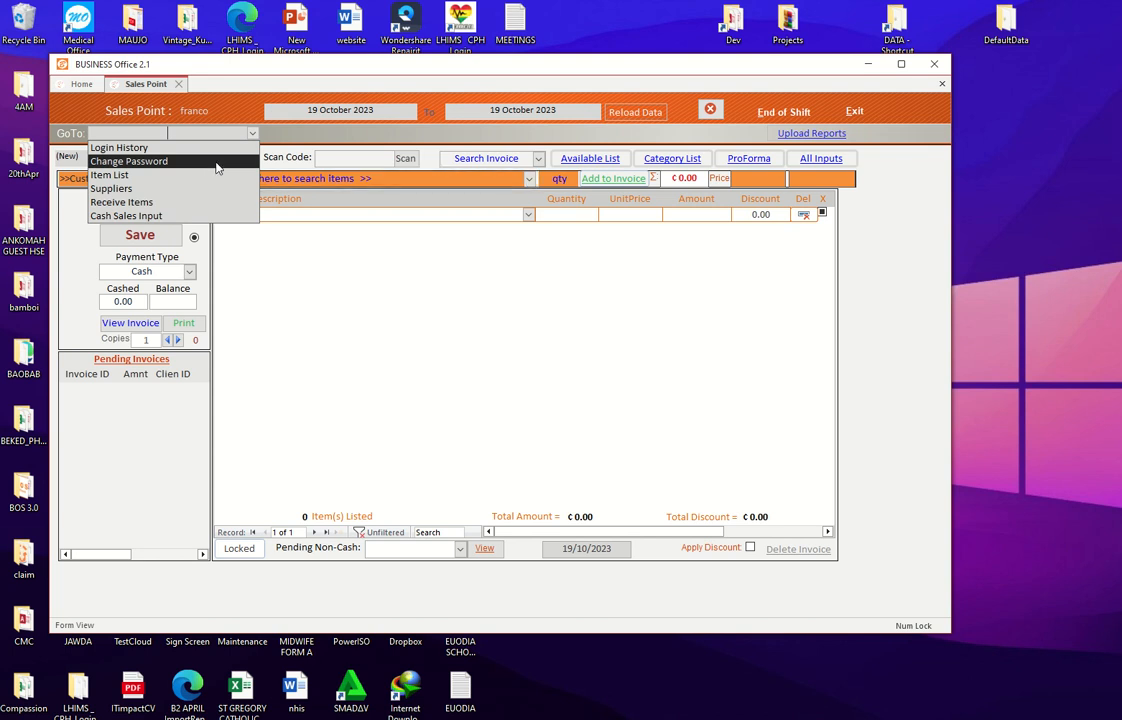
pyautogui.click(277, 140)
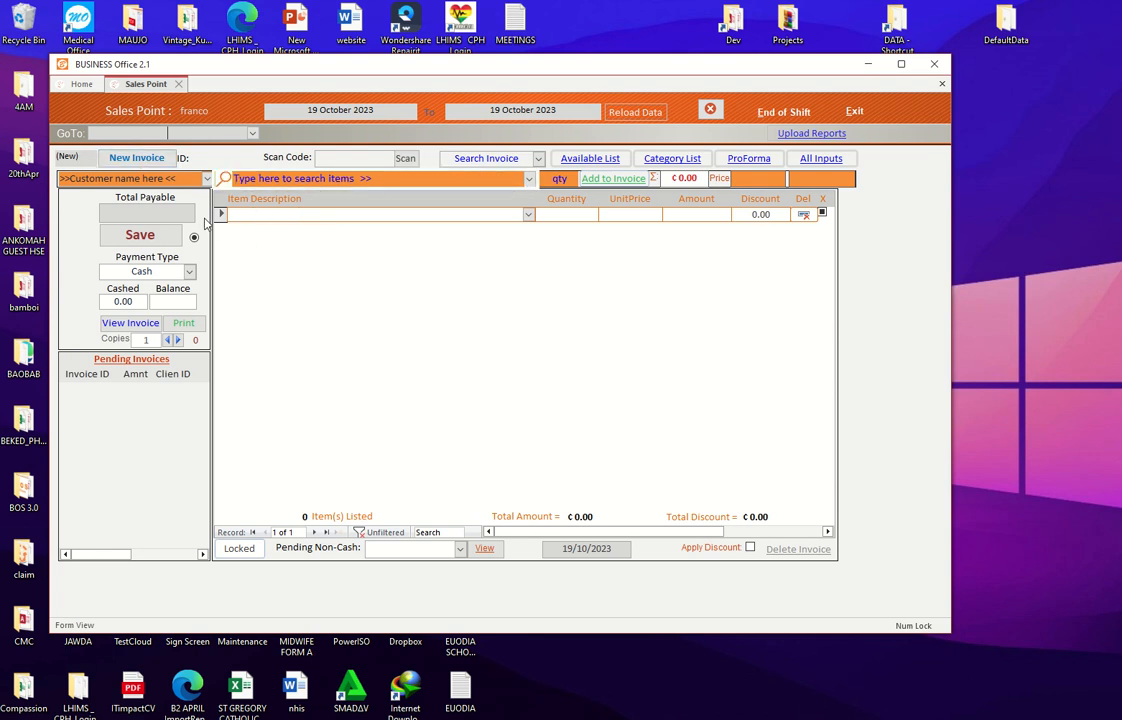
# - Start a new sales invoice and check the field for searching existing invoices
pyautogui.click(151, 163)
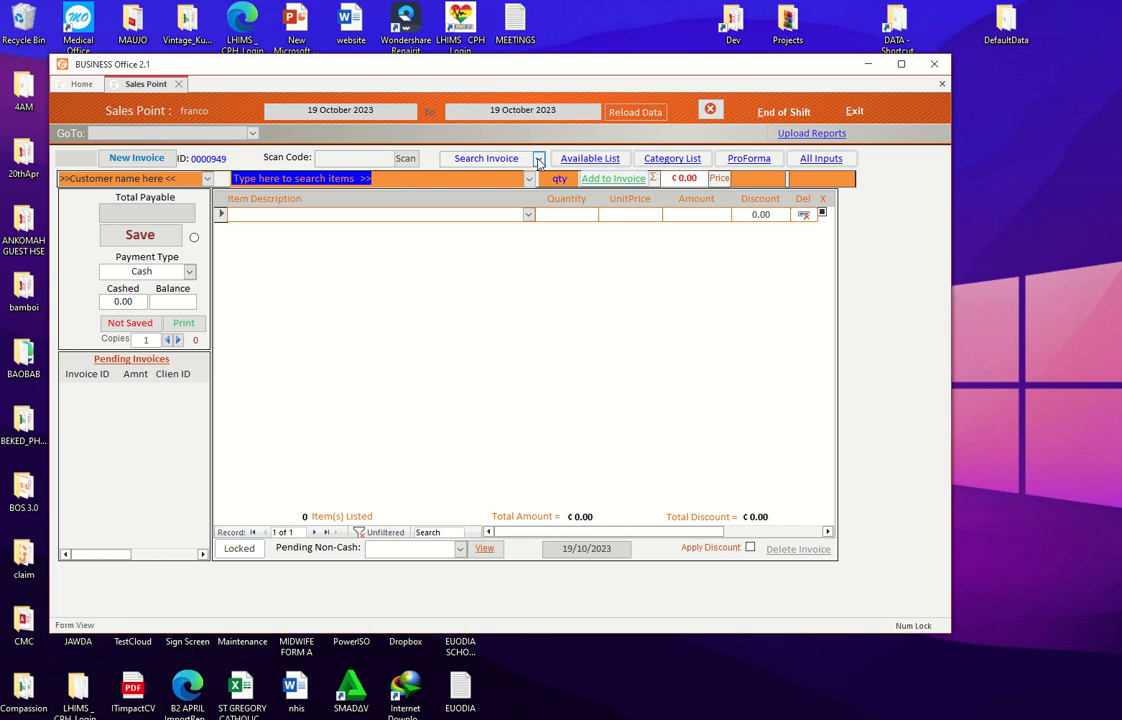
pyautogui.click(538, 162)
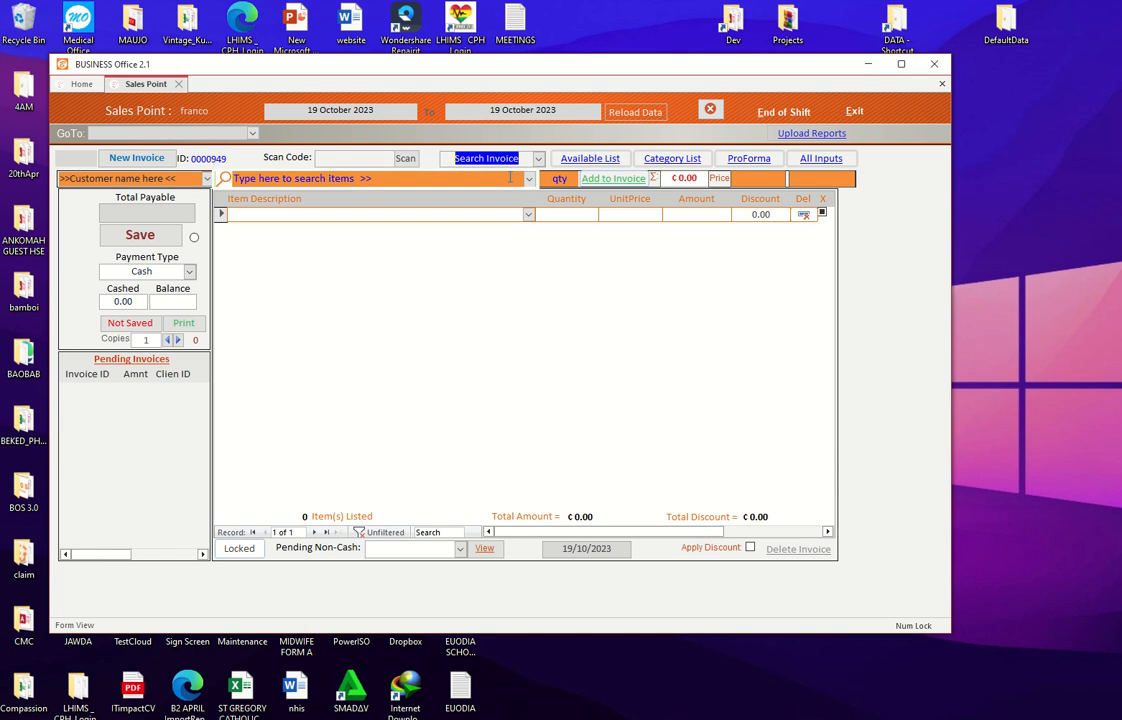
# - Add one ABYMOL NEW TAB to the invoice from the list of available items and close the list
pyautogui.click(590, 160)
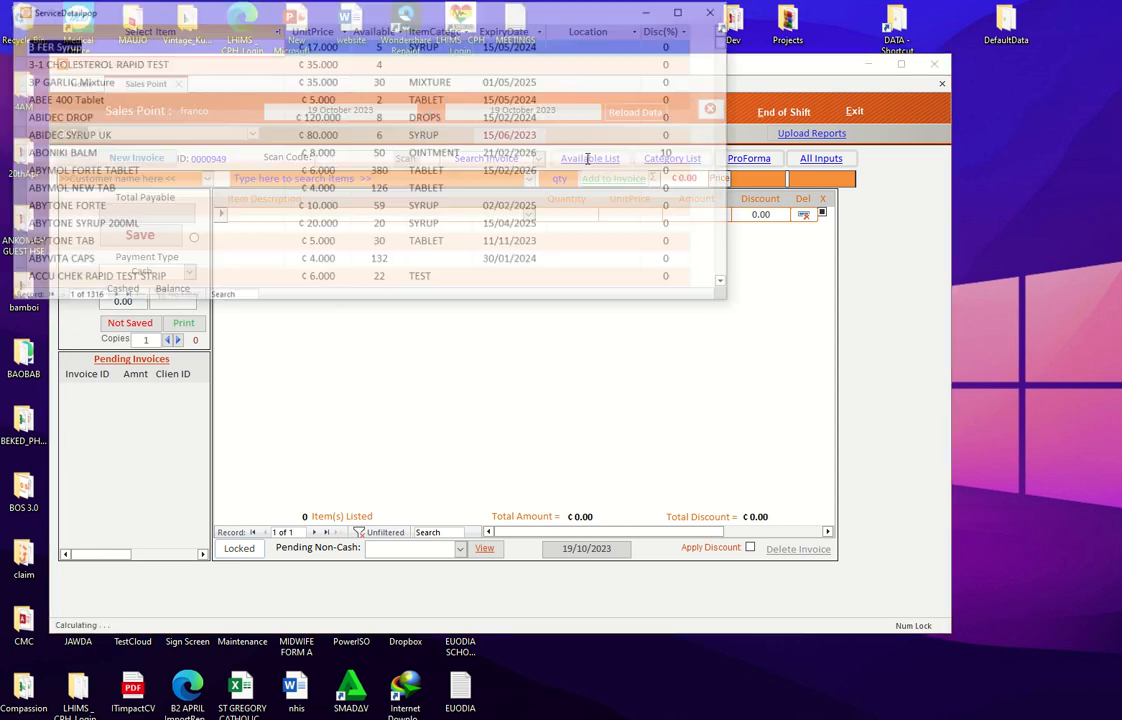
pyautogui.moveTo(426, 14); pyautogui.dragTo(537, 250)
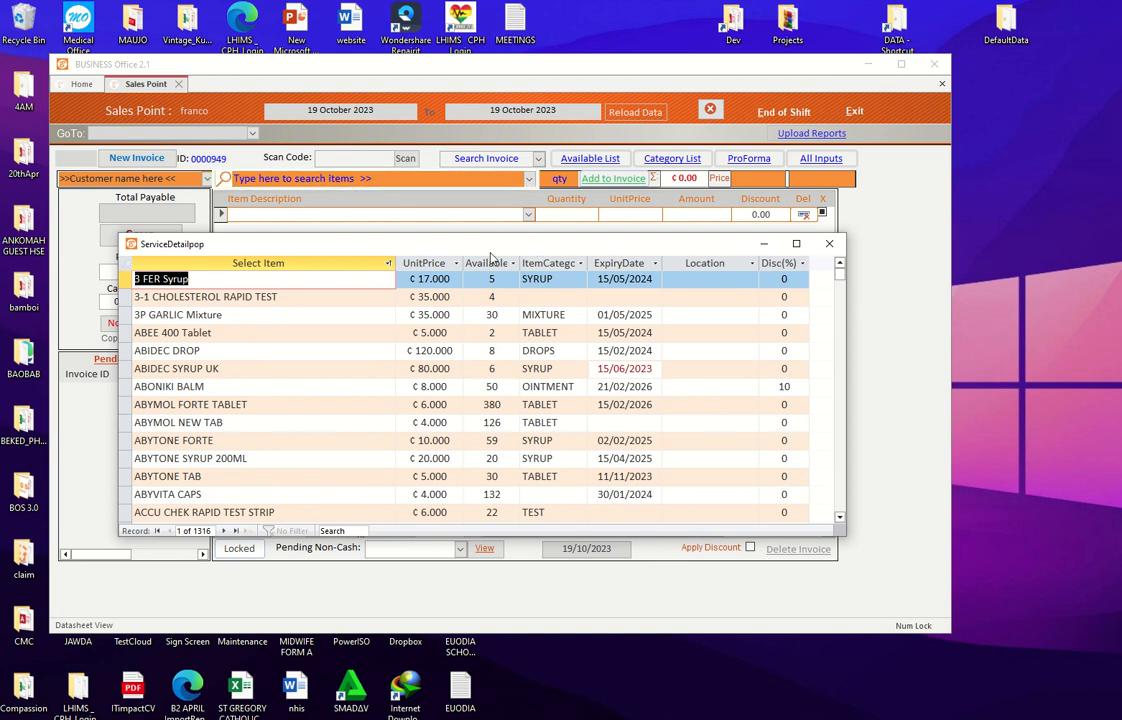
pyautogui.moveTo(490, 248); pyautogui.dragTo(512, 322)
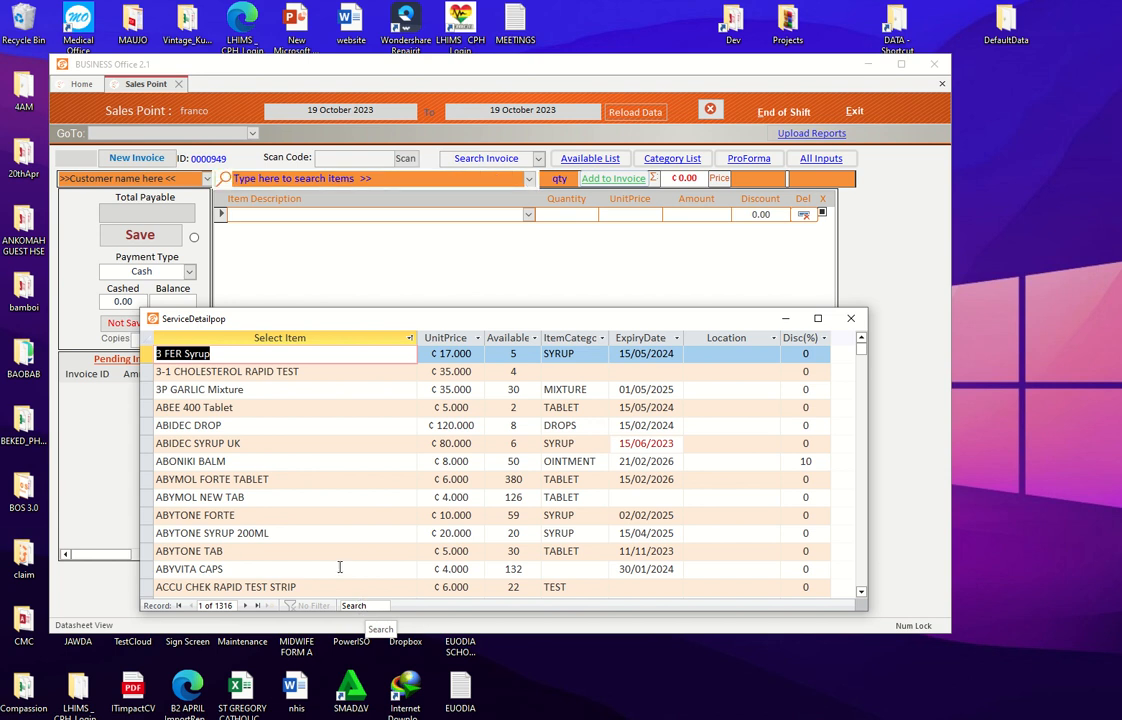
pyautogui.doubleClick(272, 497)
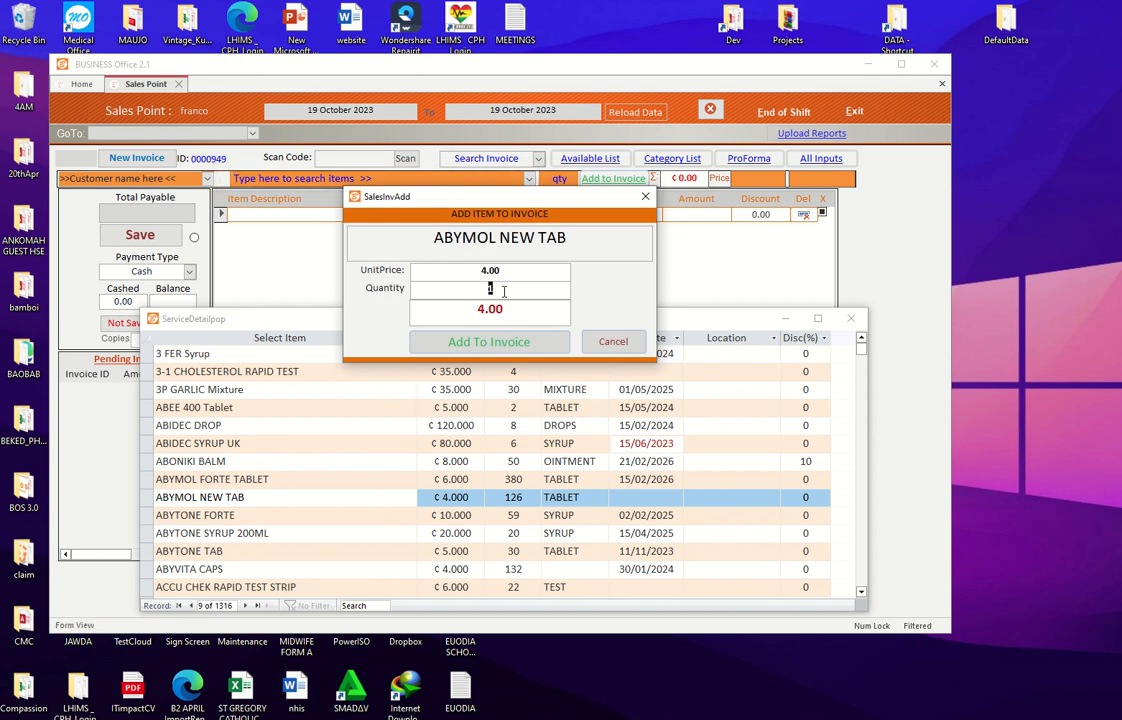
pyautogui.click(488, 343)
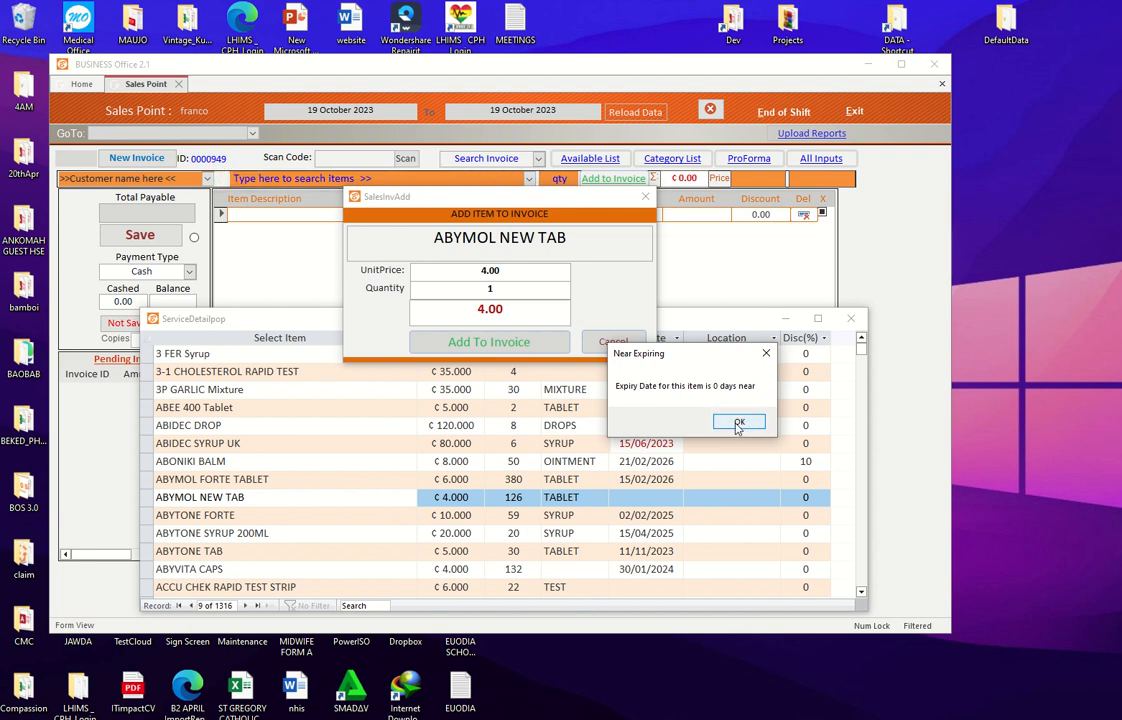
pyautogui.click(738, 423)
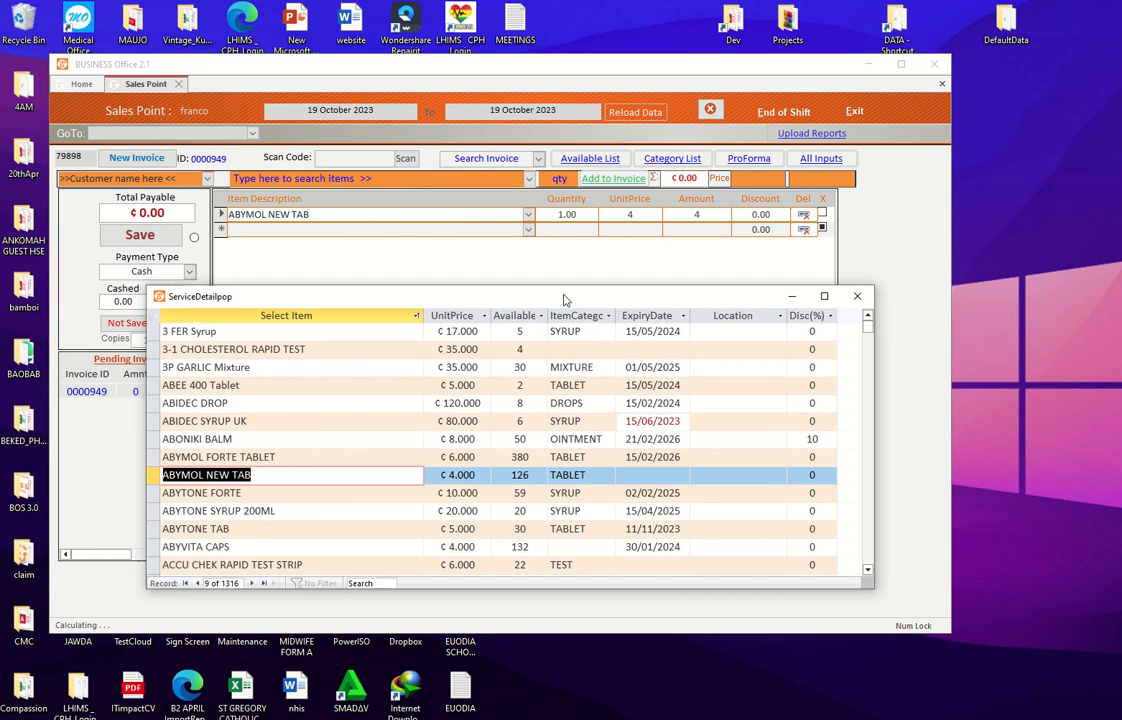
pyautogui.click(857, 290)
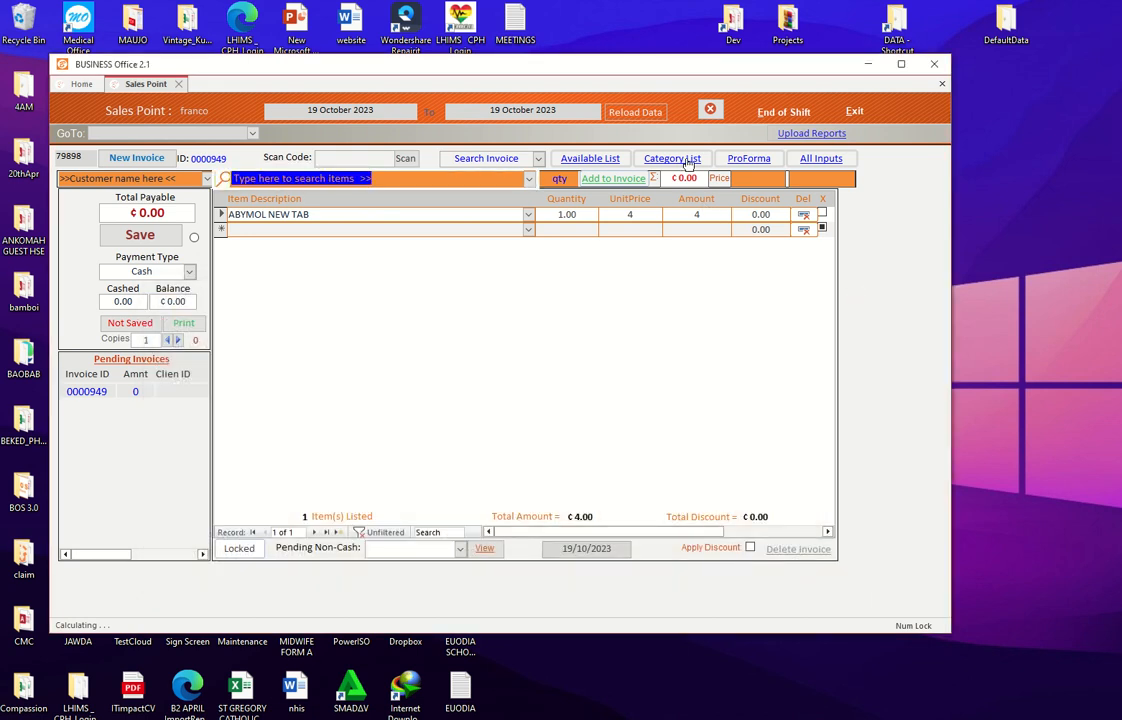
# - Browse the items of the BANDAGE and DROPS categories in the category list
pyautogui.click(688, 160)
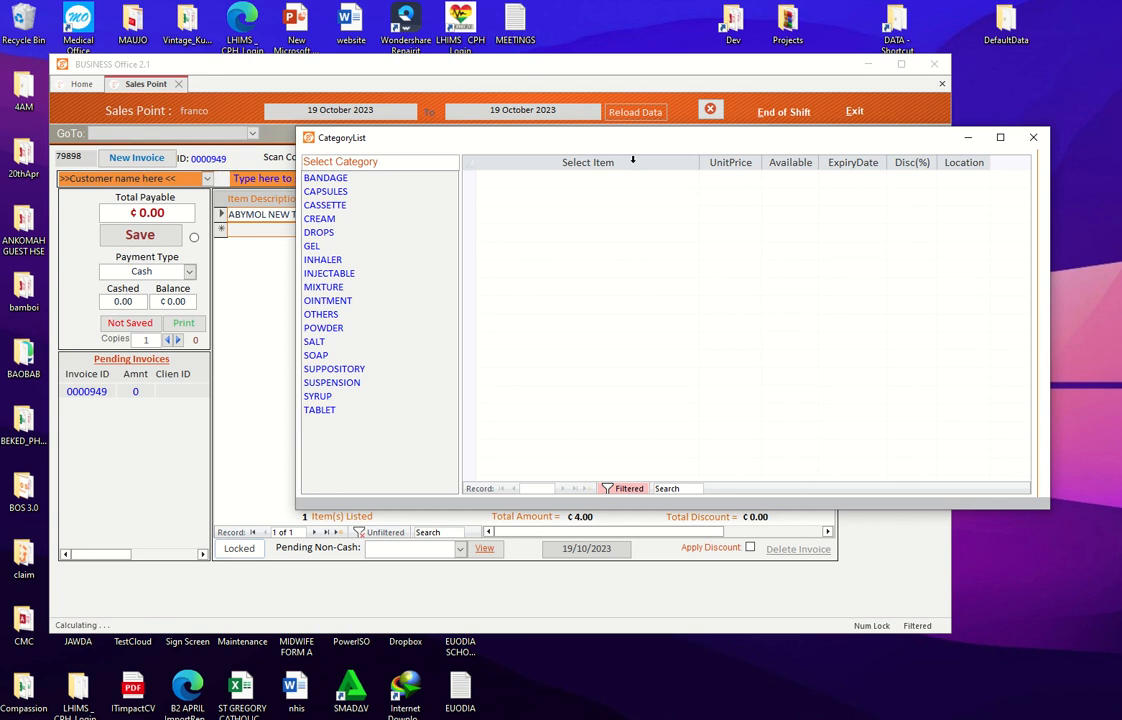
pyautogui.moveTo(650, 139); pyautogui.dragTo(517, 279)
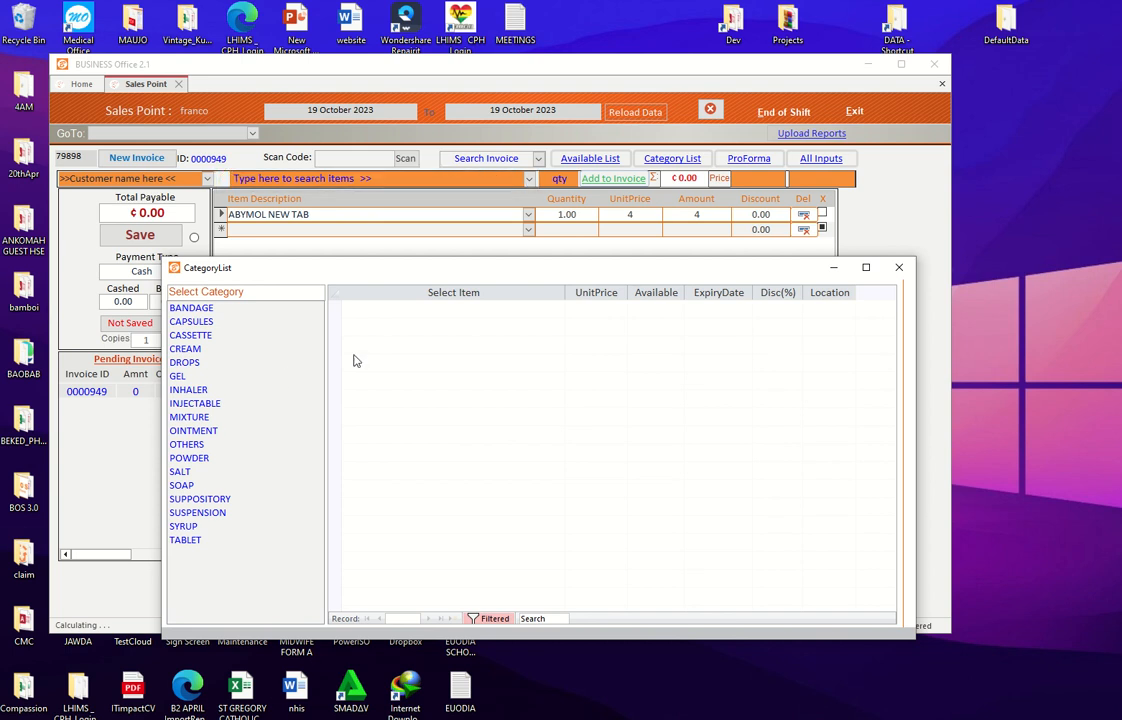
pyautogui.click(204, 310)
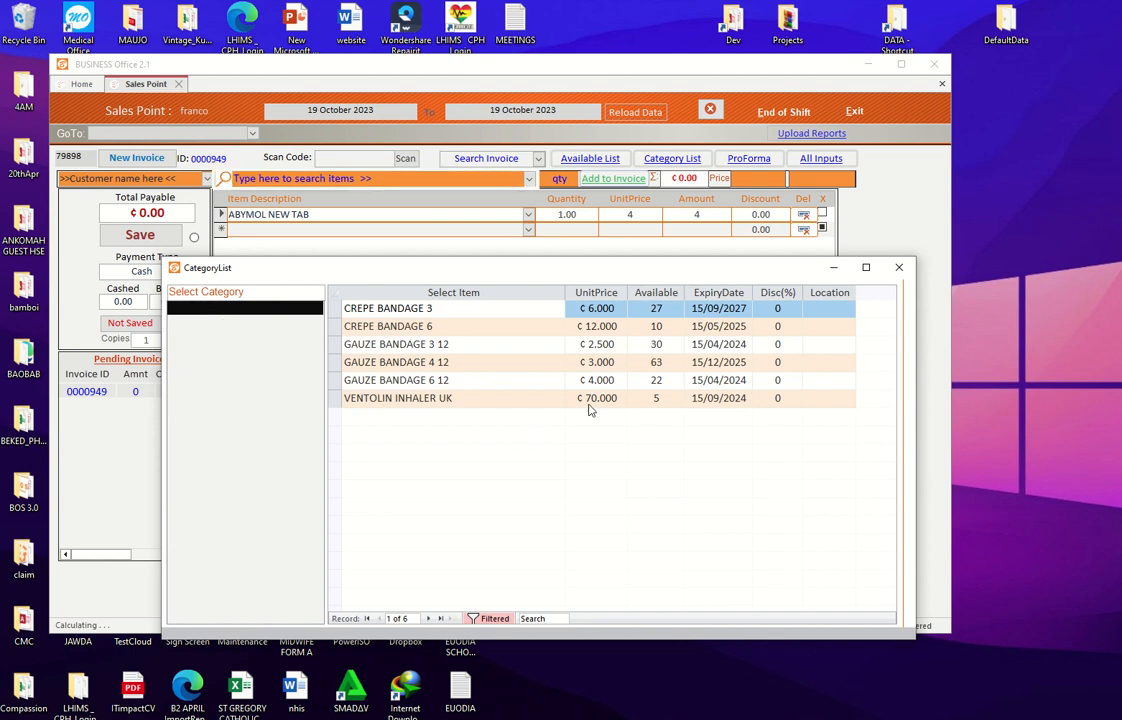
pyautogui.click(476, 351)
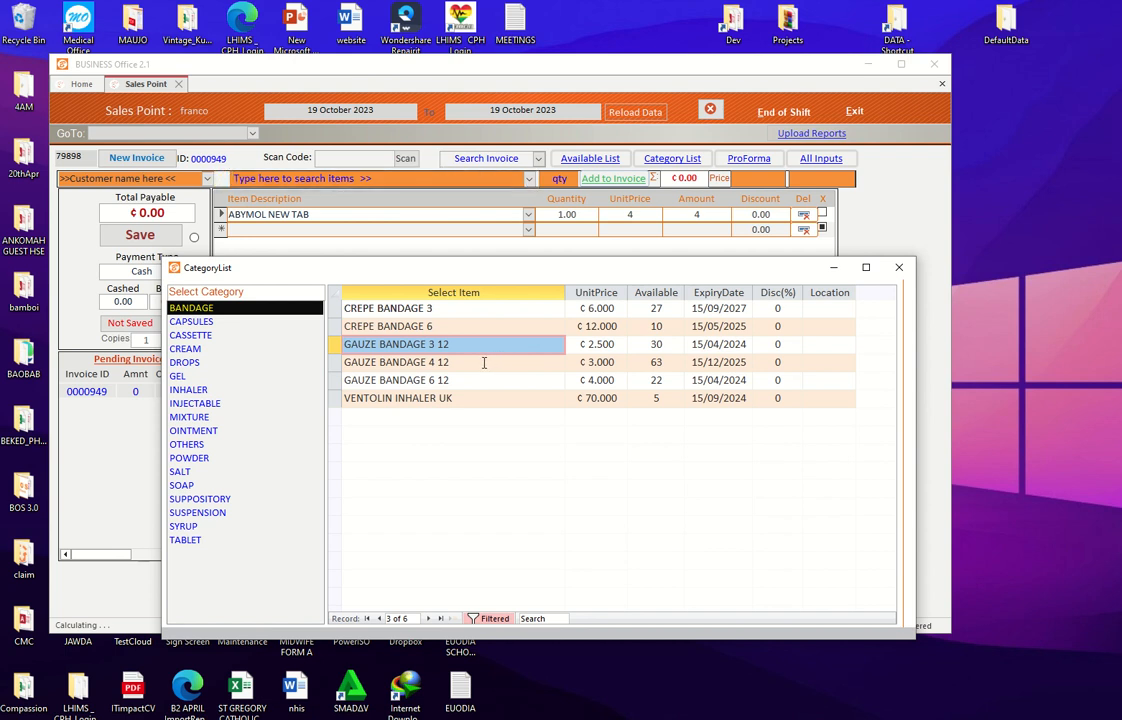
pyautogui.click(190, 366)
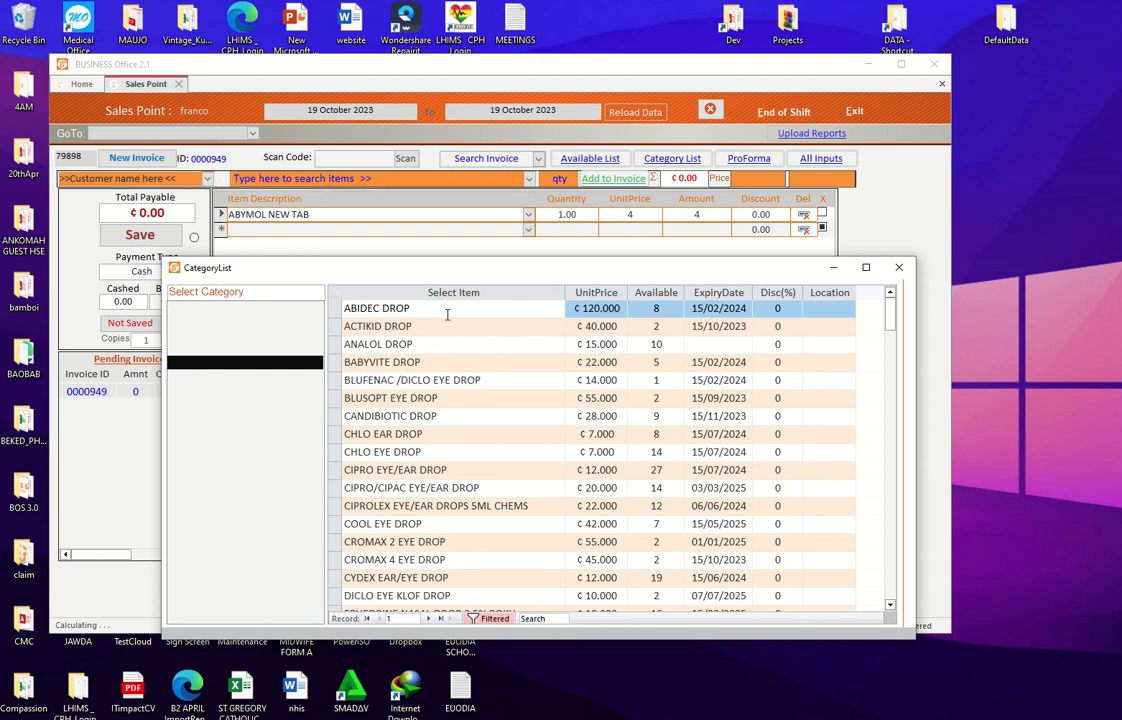
pyautogui.click(424, 344)
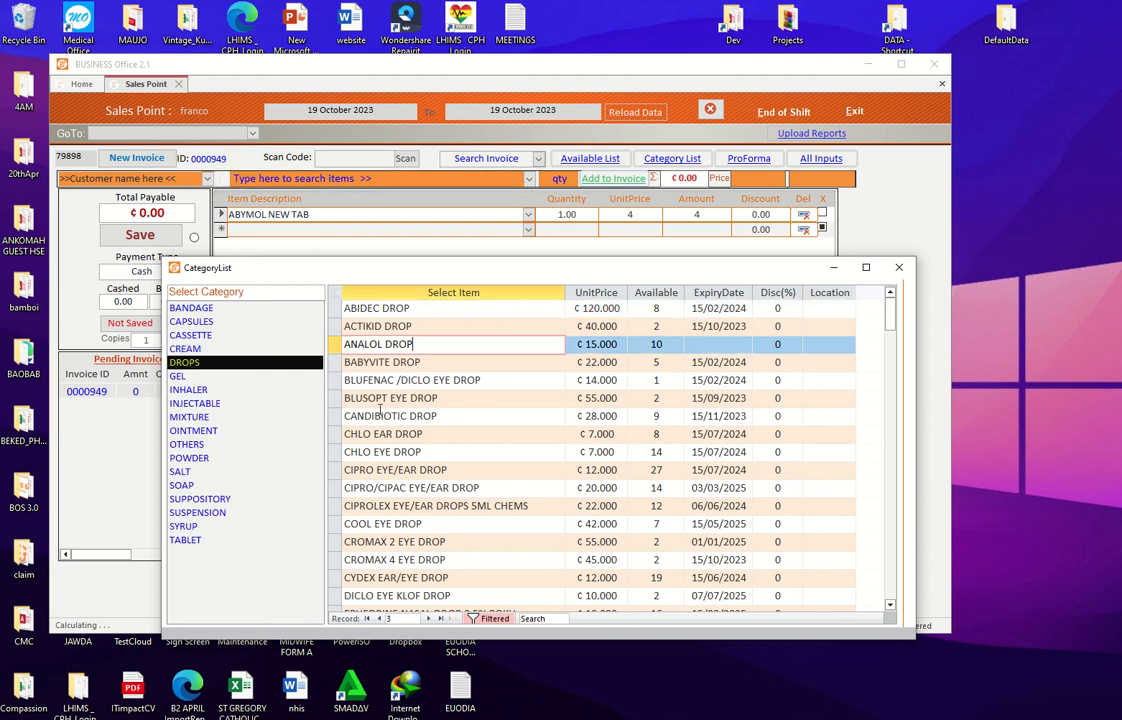
# - Add one SALAMOL INHALER to the invoice from the INHALER category and close the category list
pyautogui.click(204, 390)
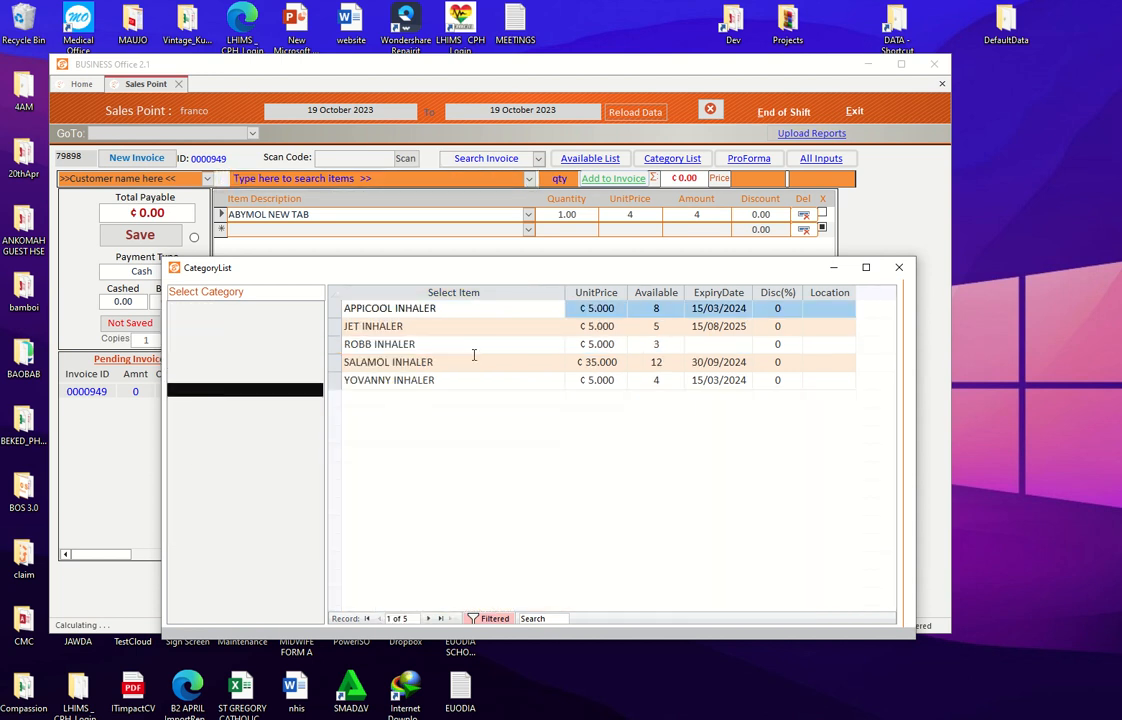
pyautogui.click(475, 355)
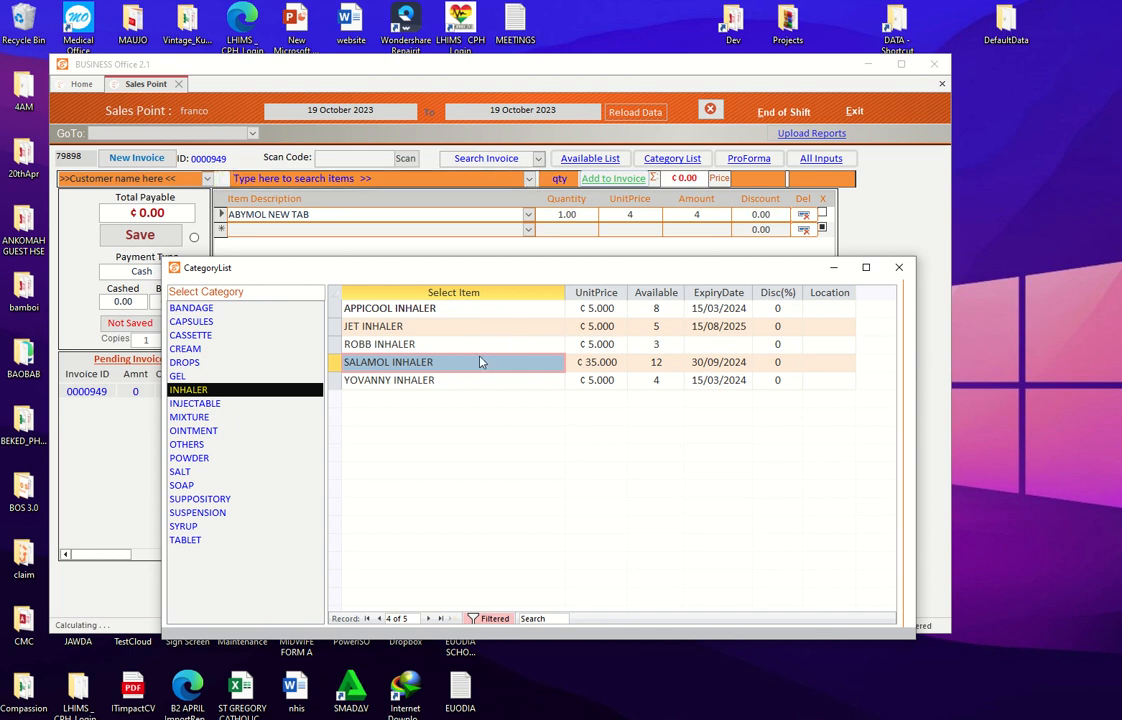
pyautogui.doubleClick(480, 362)
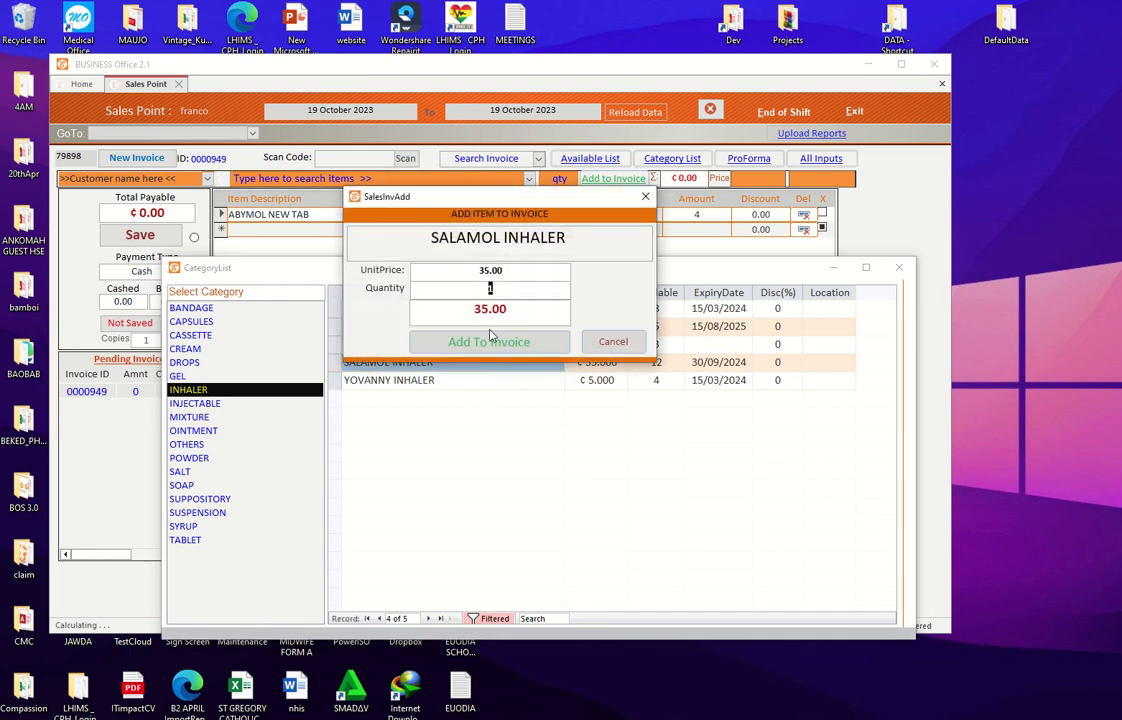
pyautogui.click(484, 343)
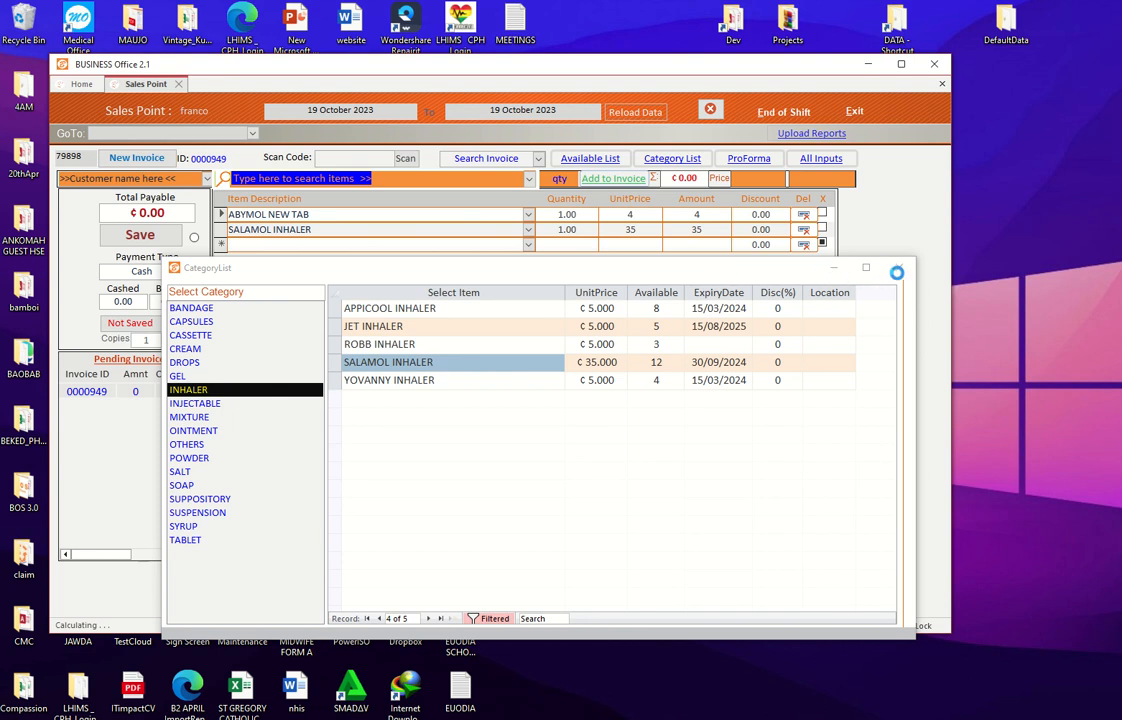
pyautogui.click(897, 267)
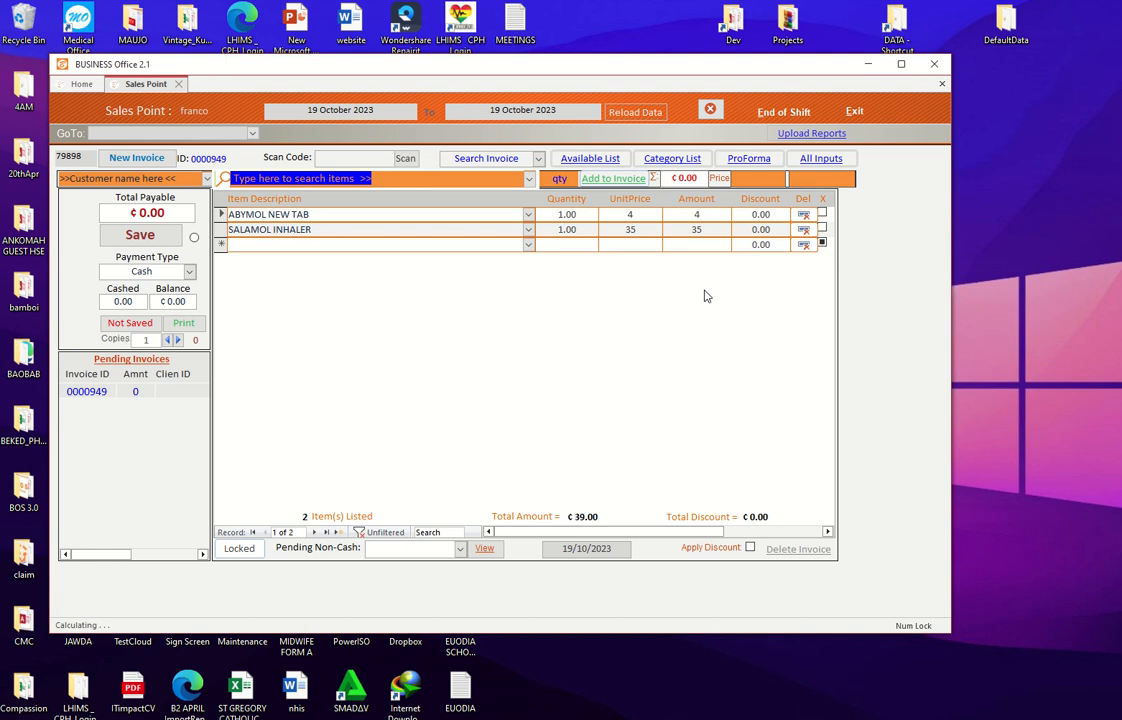
# - Preview the printable ProForma invoice and close the preview and the ProForma form
pyautogui.click(747, 158)
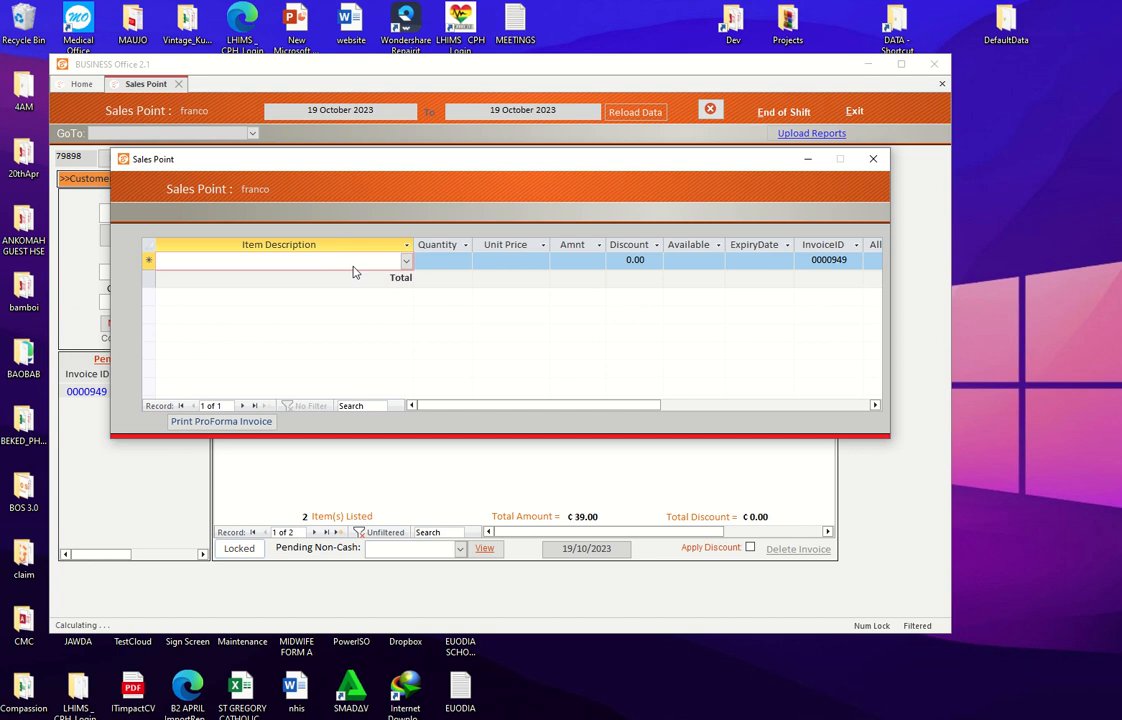
pyautogui.click(244, 421)
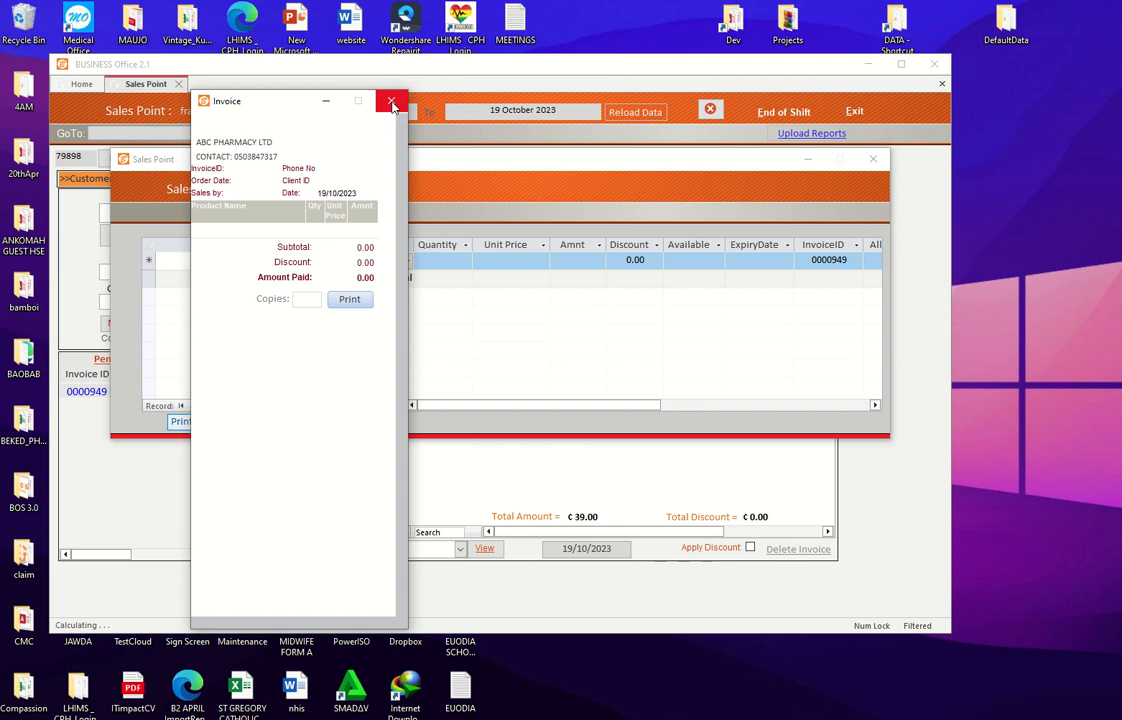
pyautogui.click(391, 102)
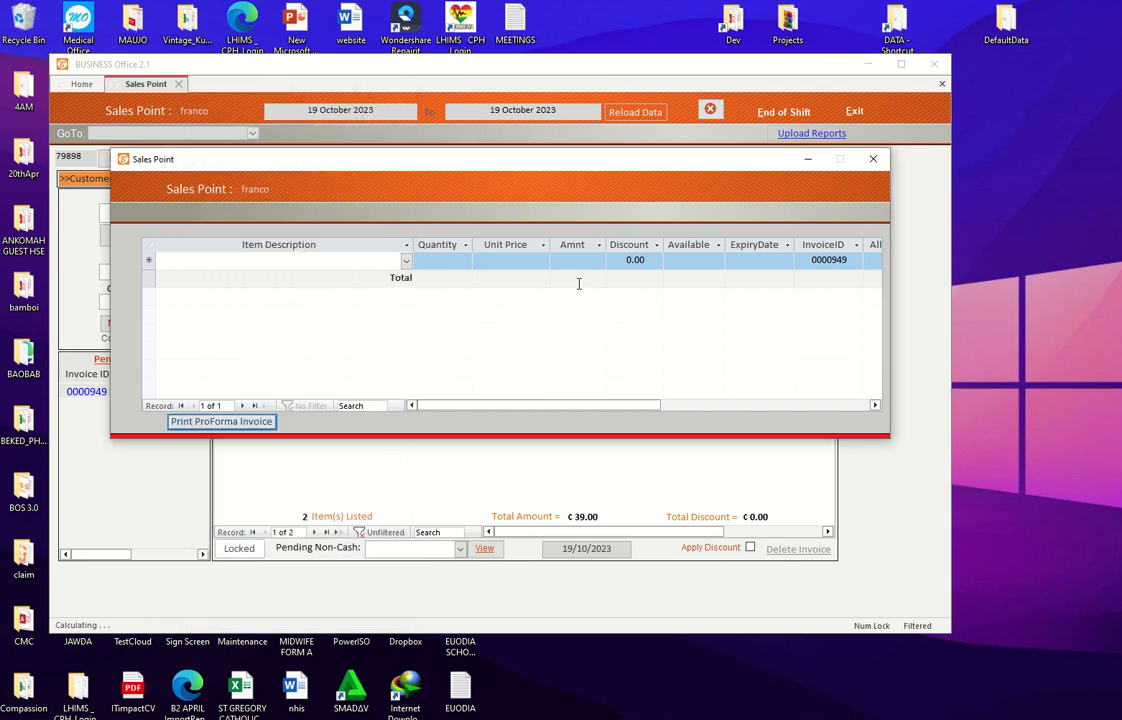
pyautogui.click(872, 158)
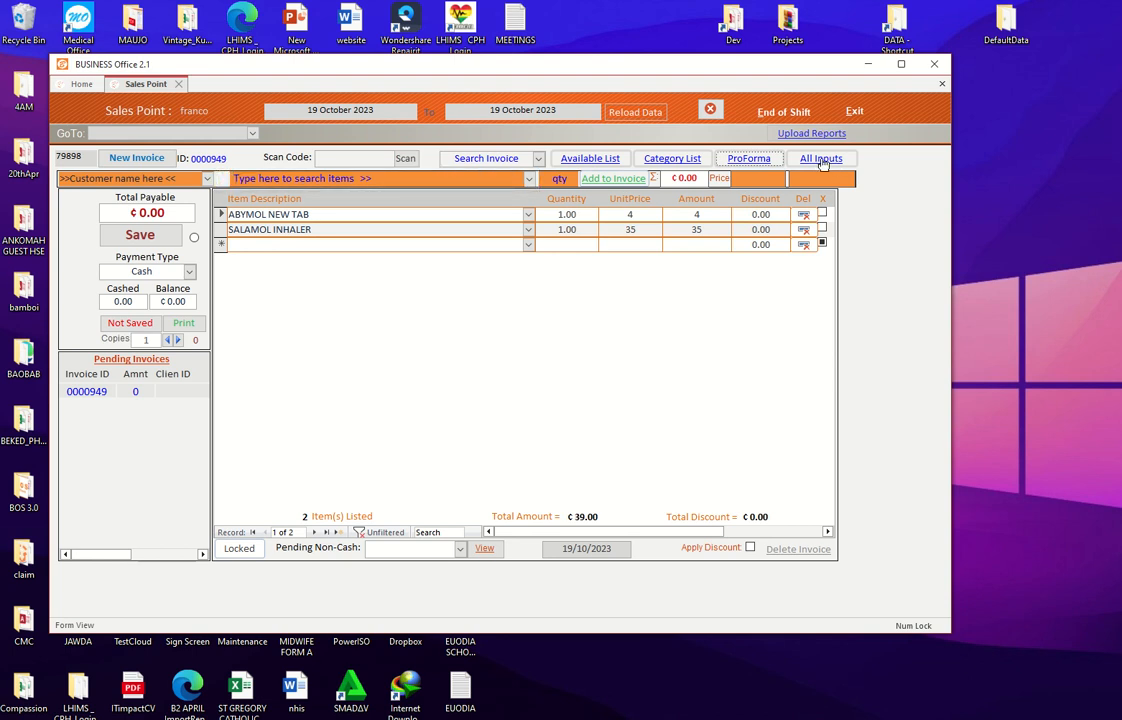
# - View all sales inputs and move their window below the invoice's item lines to compare the entries
pyautogui.click(821, 160)
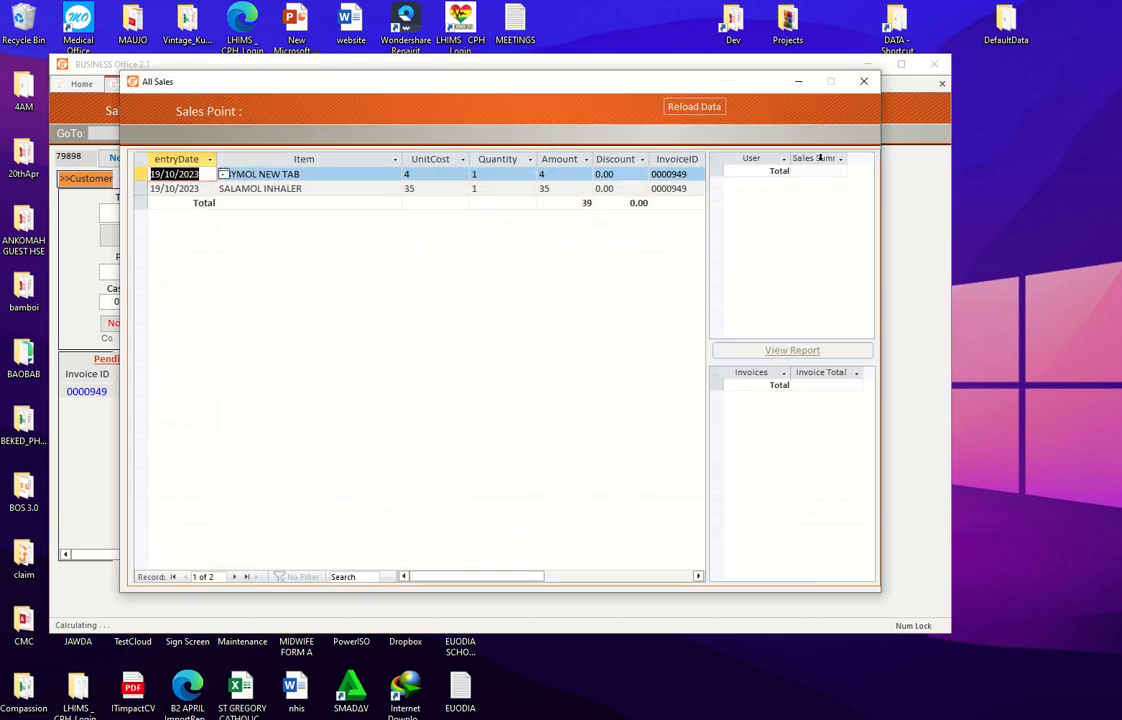
pyautogui.moveTo(598, 88); pyautogui.dragTo(617, 126)
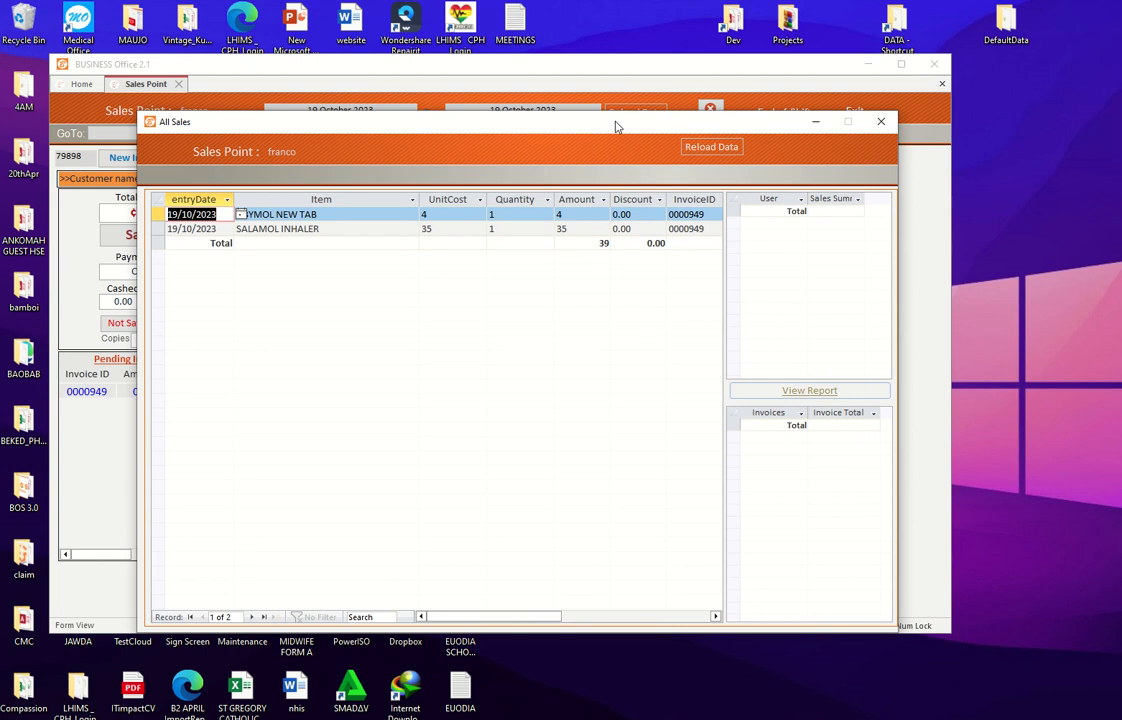
pyautogui.moveTo(616, 126); pyautogui.dragTo(610, 111)
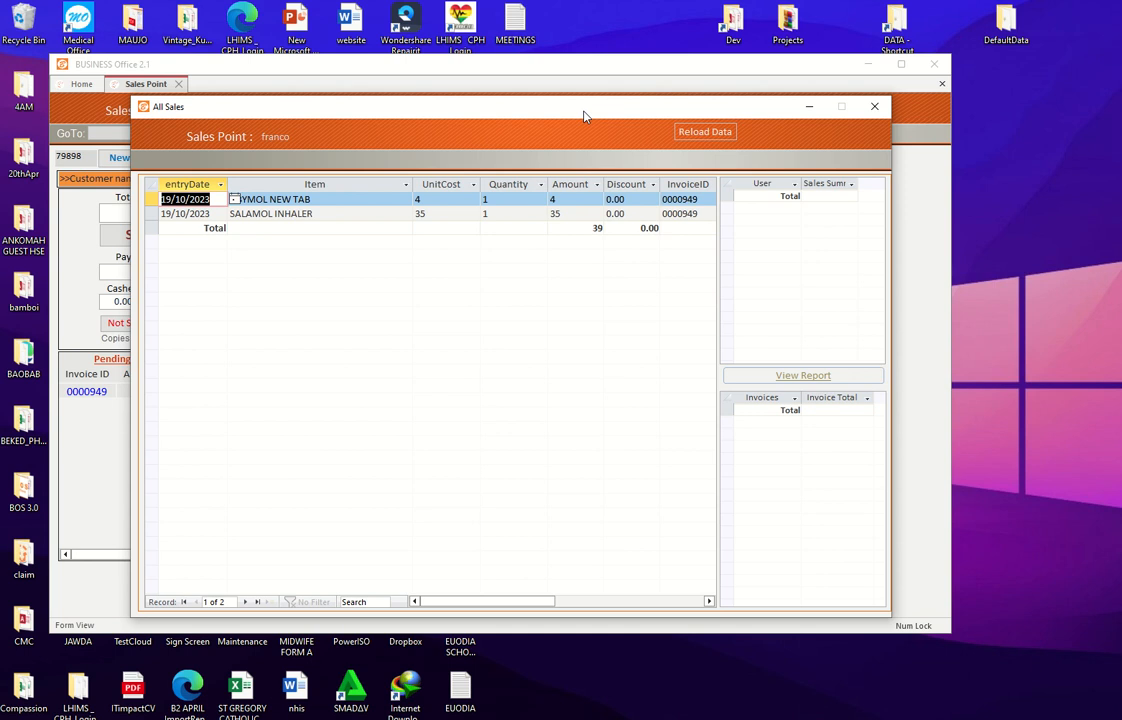
pyautogui.moveTo(585, 117); pyautogui.dragTo(533, 245)
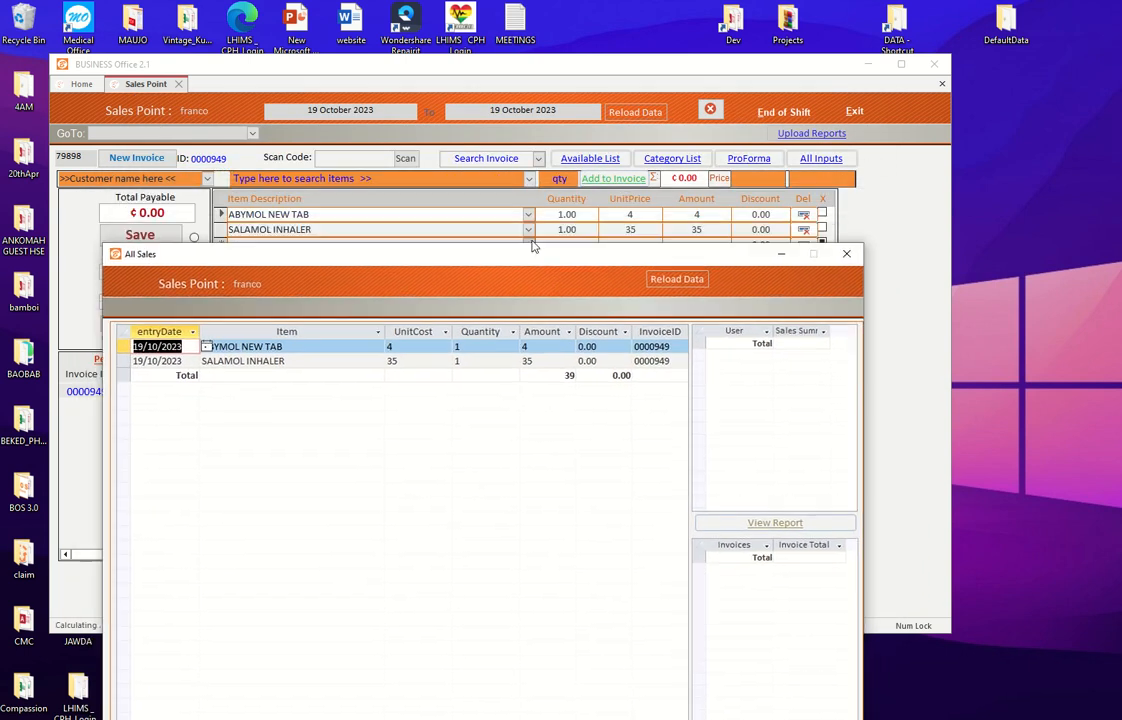
pyautogui.click(529, 233)
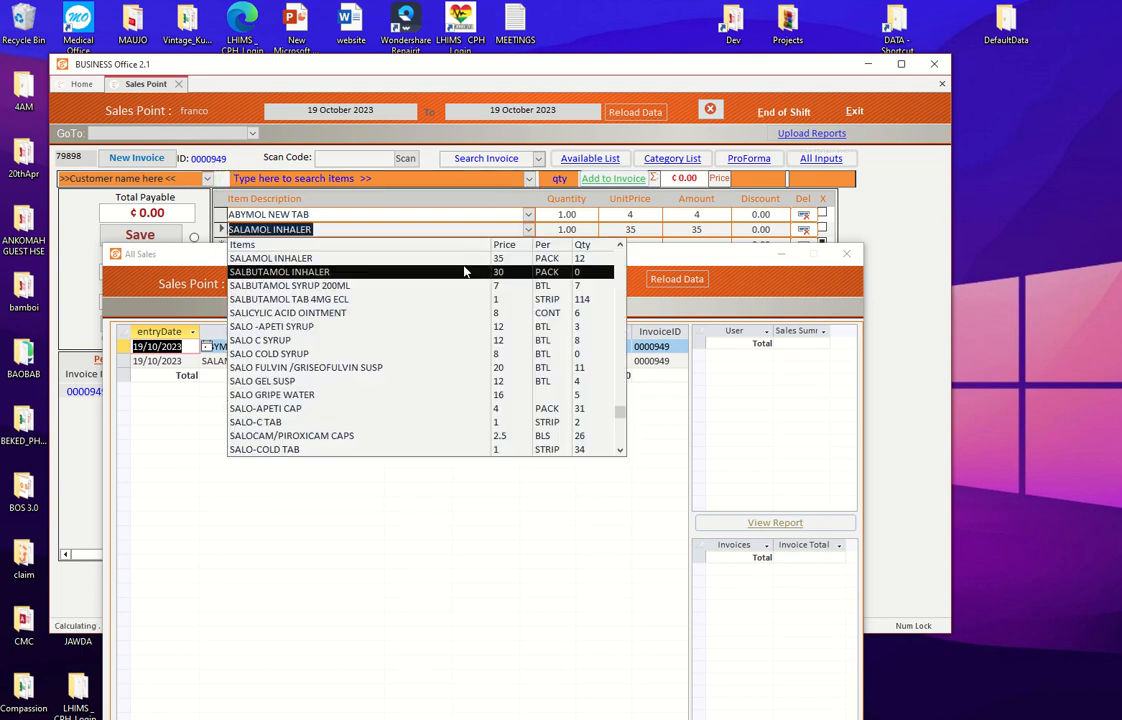
# - Move the all-sales window up to view its full list of entries and close it
pyautogui.click(686, 262)
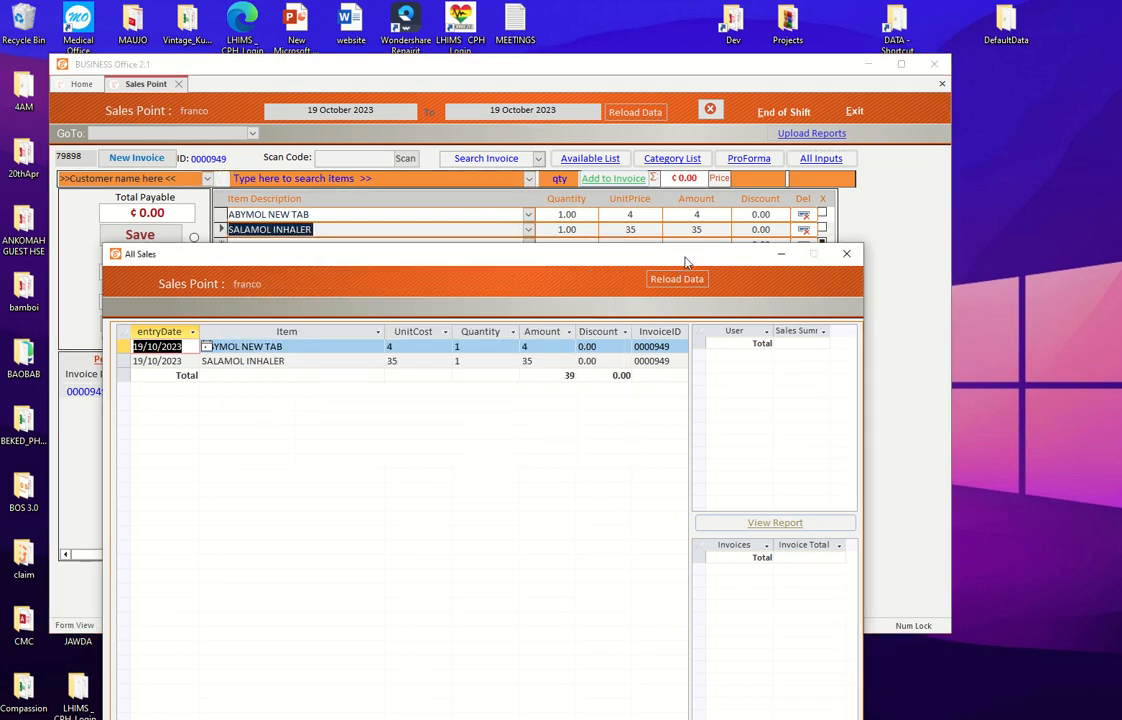
pyautogui.moveTo(686, 262); pyautogui.dragTo(716, 145)
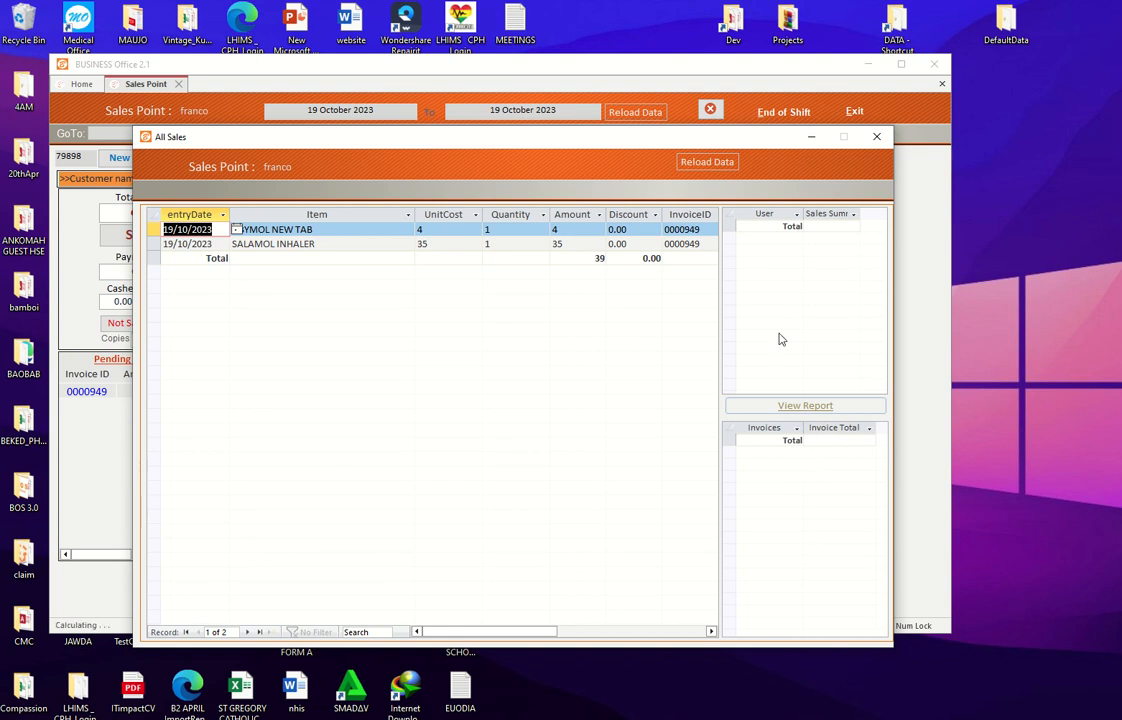
pyautogui.click(876, 137)
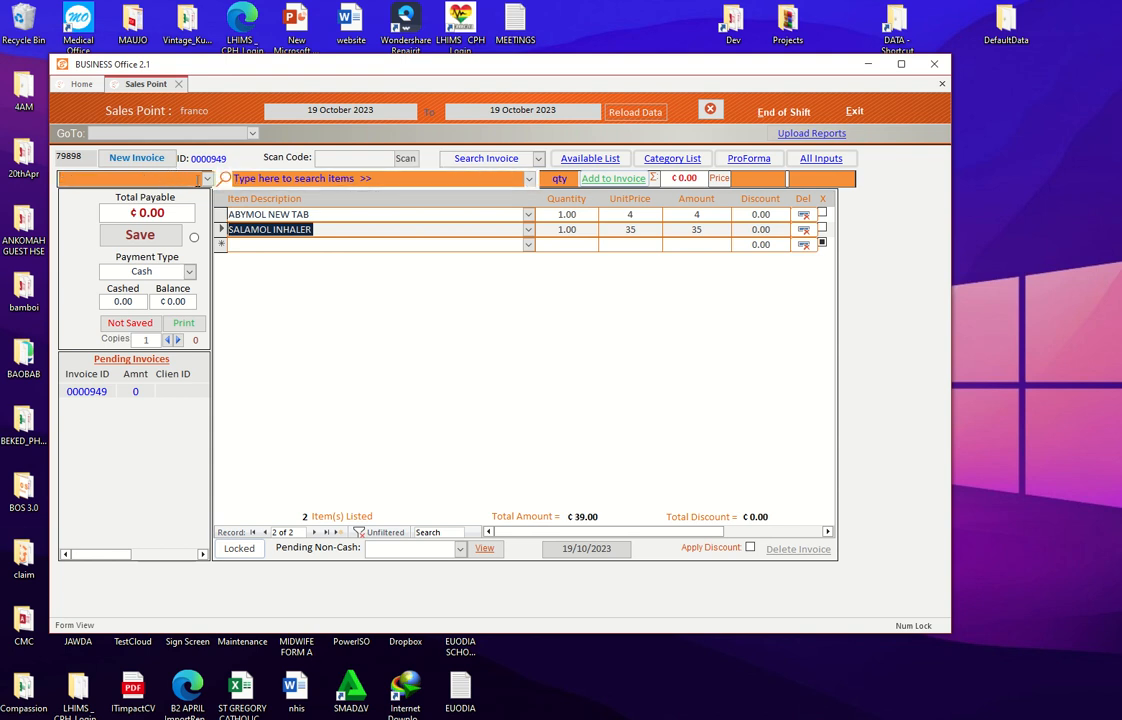
# - Search for items starting with "ge" and add one GEBEDOL PLUS CAPS to the invoice, acknowledging the expiry notice
pyautogui.click(207, 179)
pyautogui.click(207, 181)
pyautogui.click(380, 178)
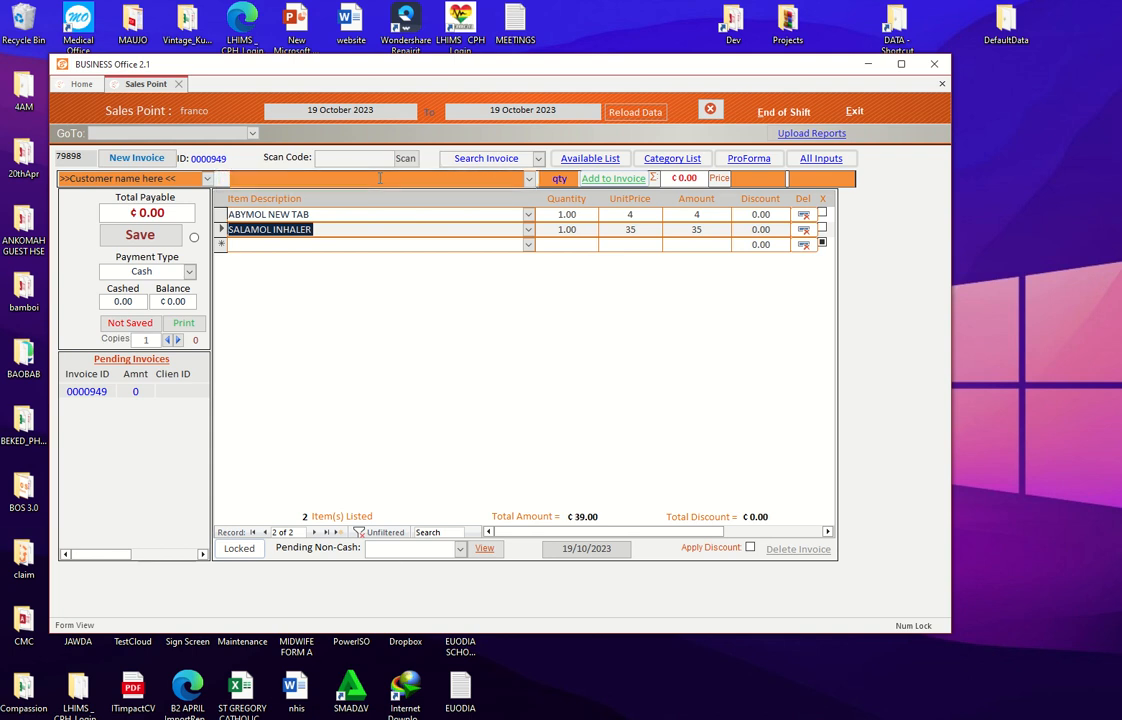
pyautogui.write('ge')
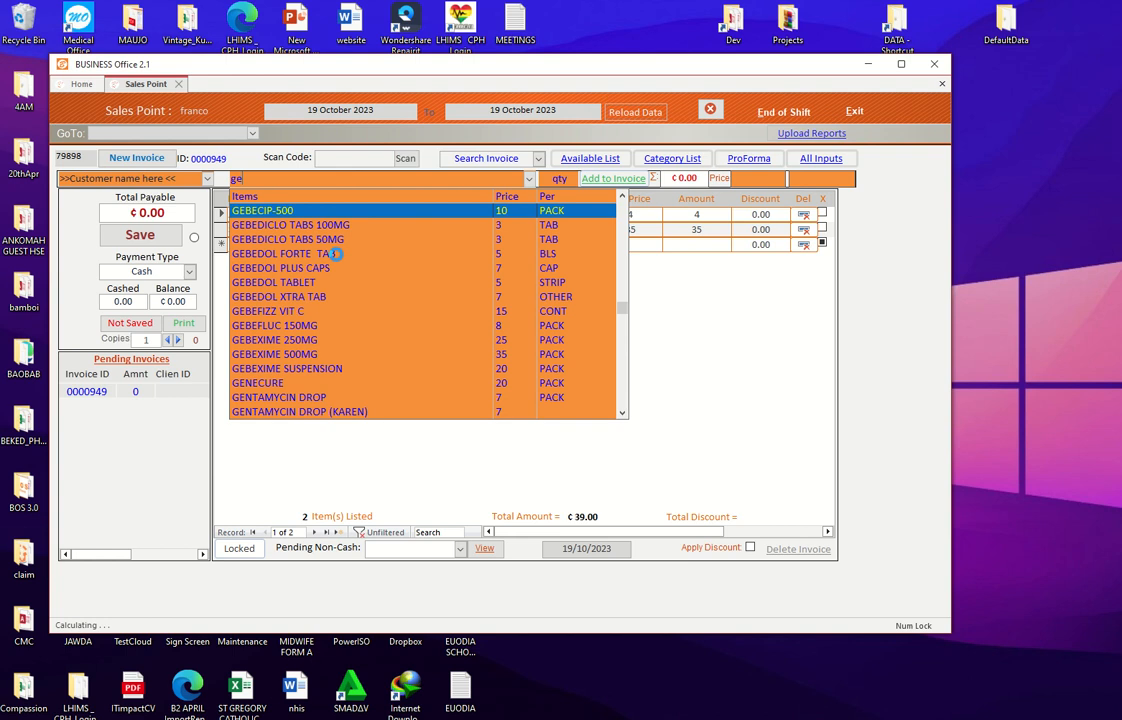
pyautogui.click(280, 268)
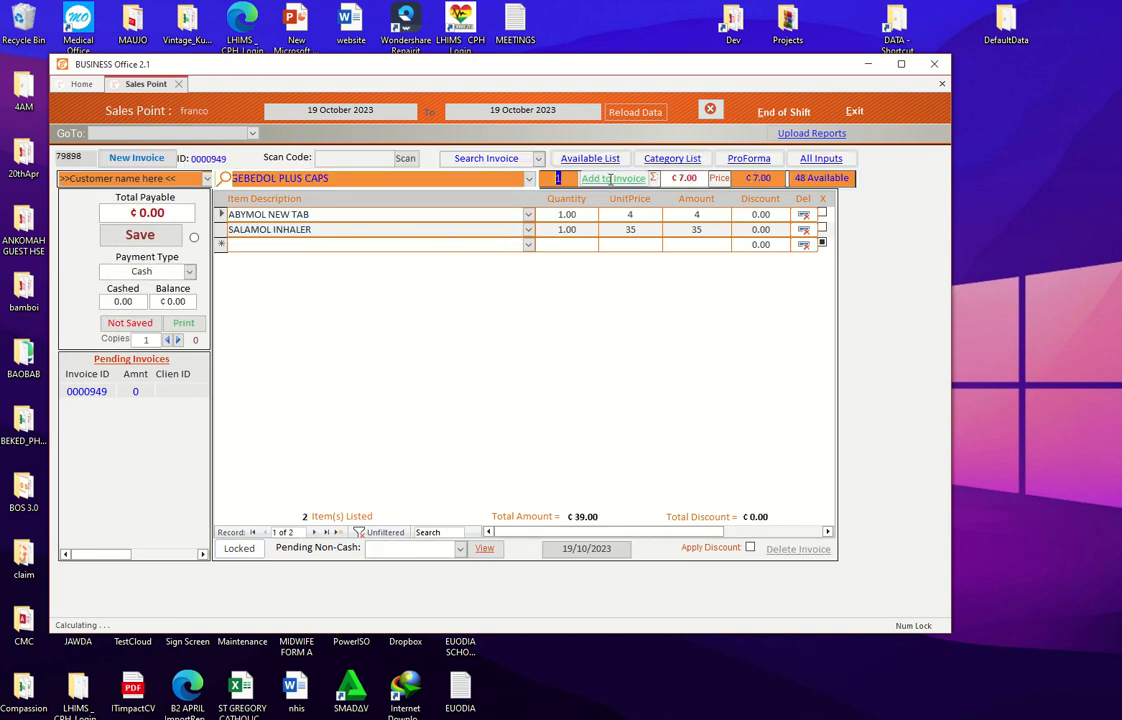
pyautogui.click(611, 179)
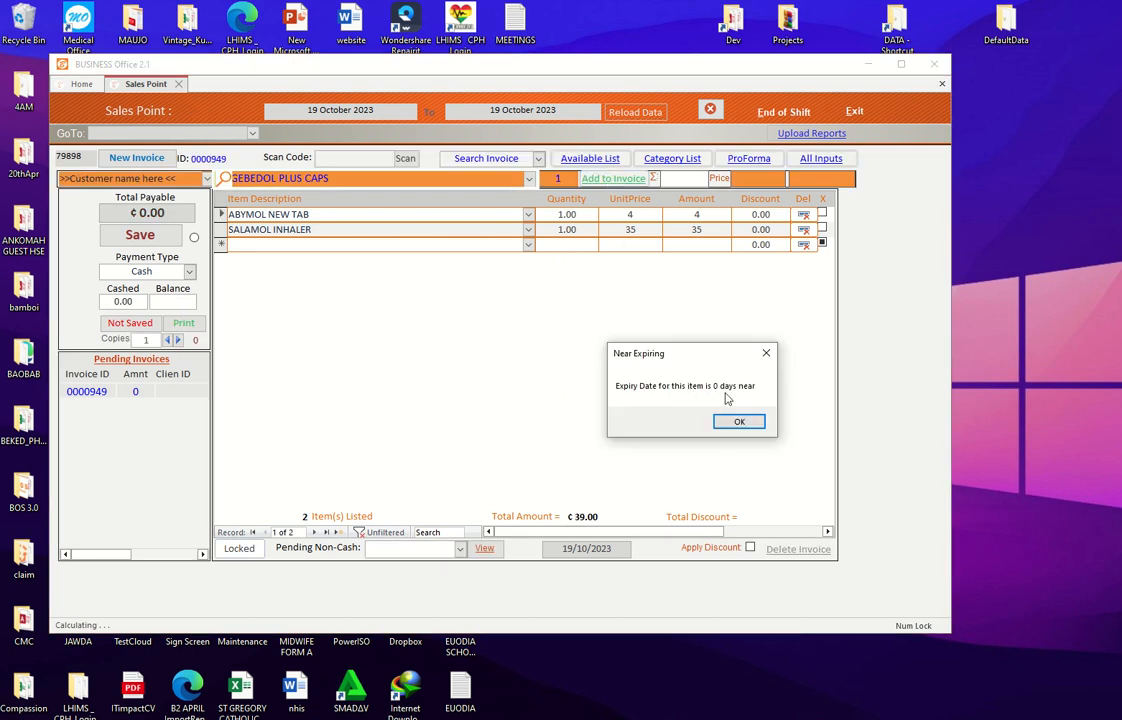
pyautogui.click(725, 425)
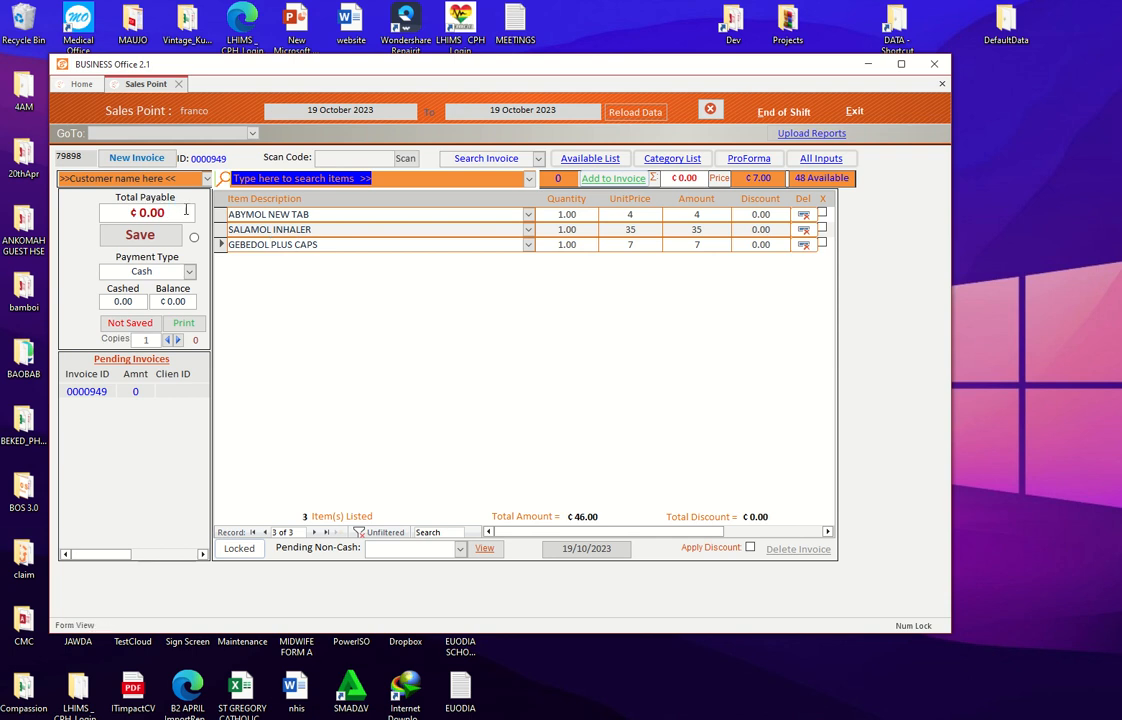
# - Save the invoice so that its total payable is calculated
pyautogui.click(175, 213)
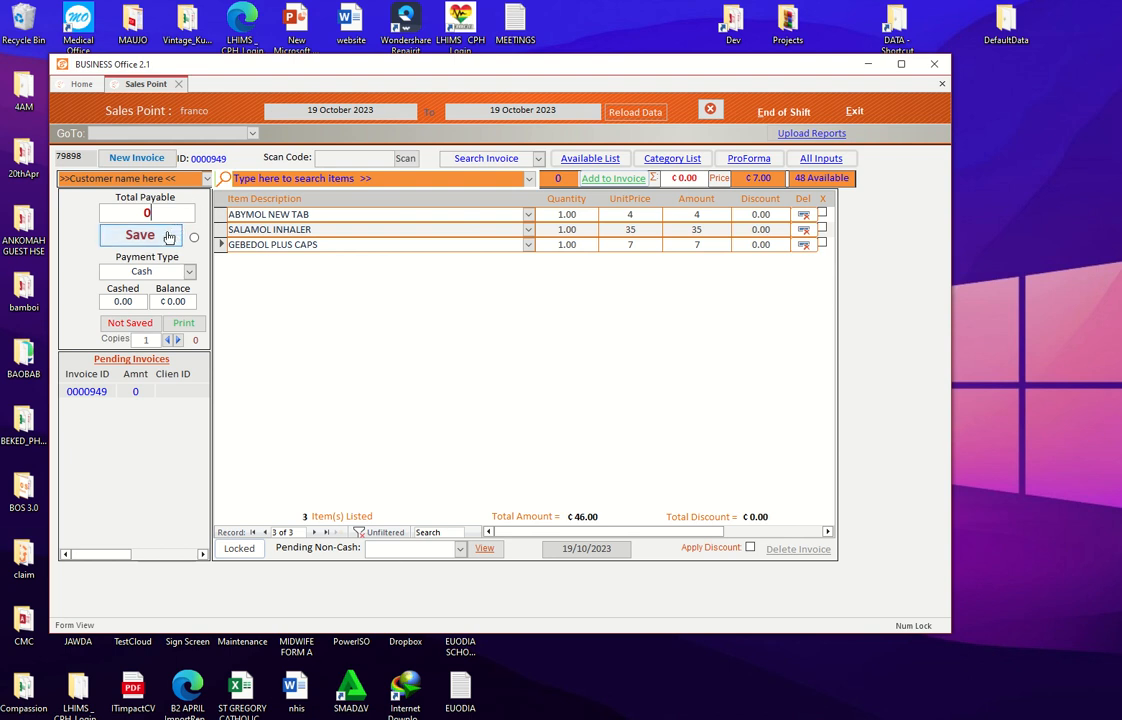
pyautogui.click(169, 236)
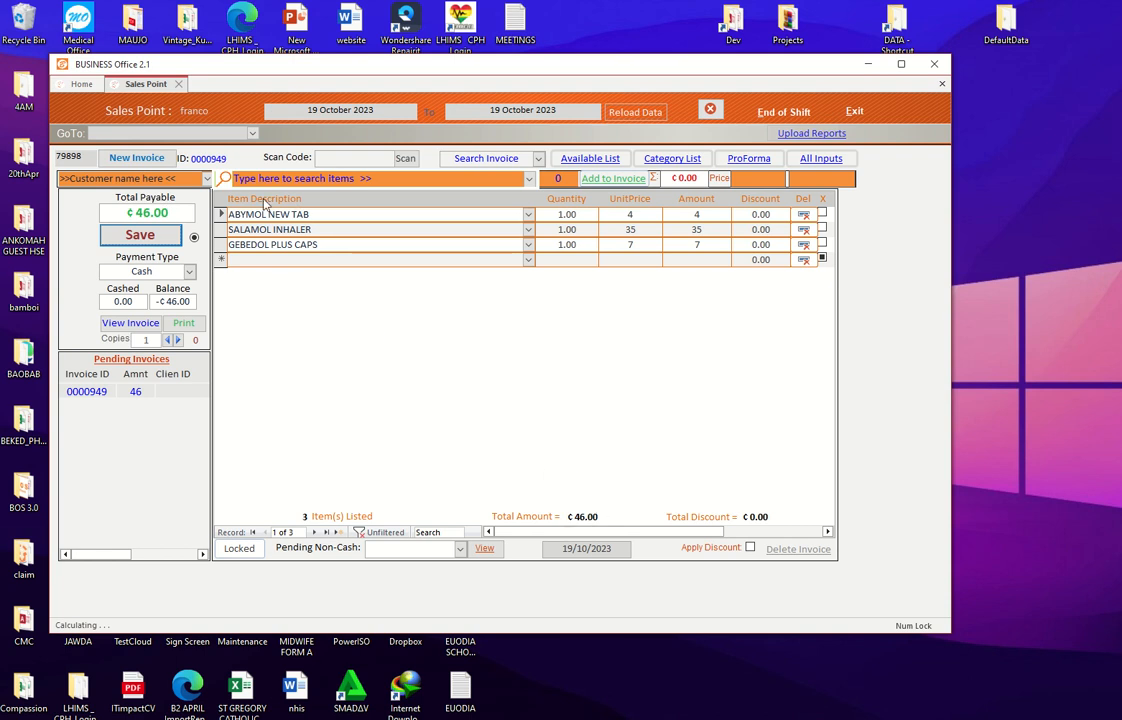
pyautogui.click(151, 236)
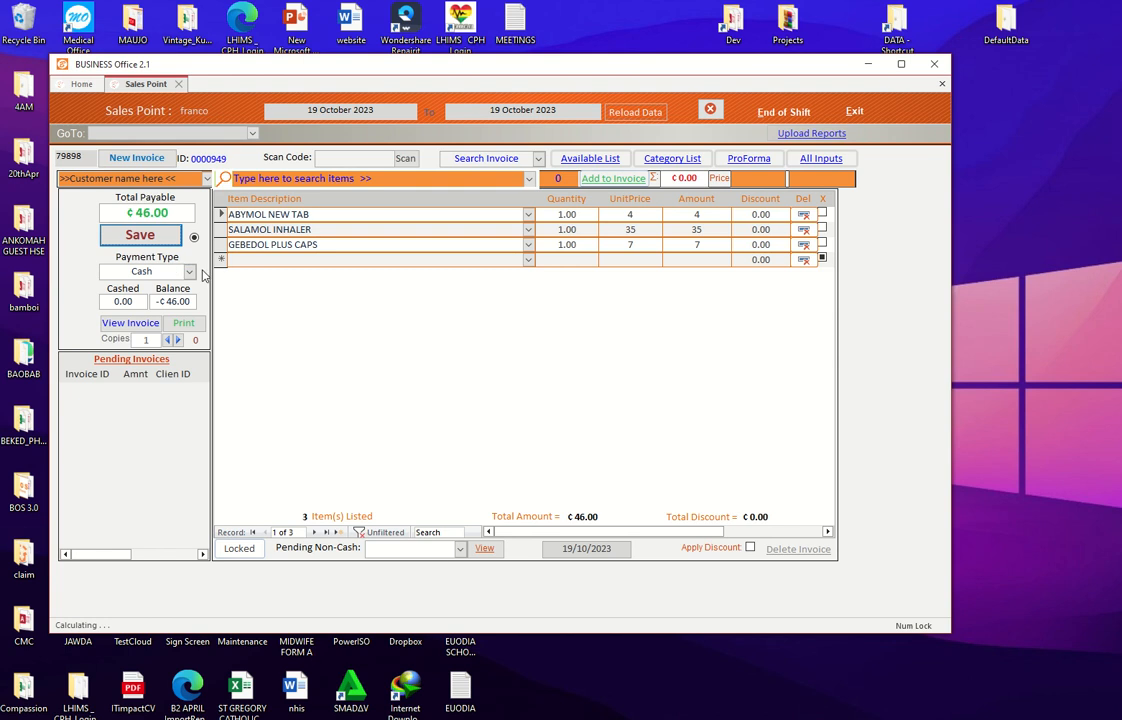
# - Keep Cash as the payment type and enter 50 as the amount cashed
pyautogui.click(190, 273)
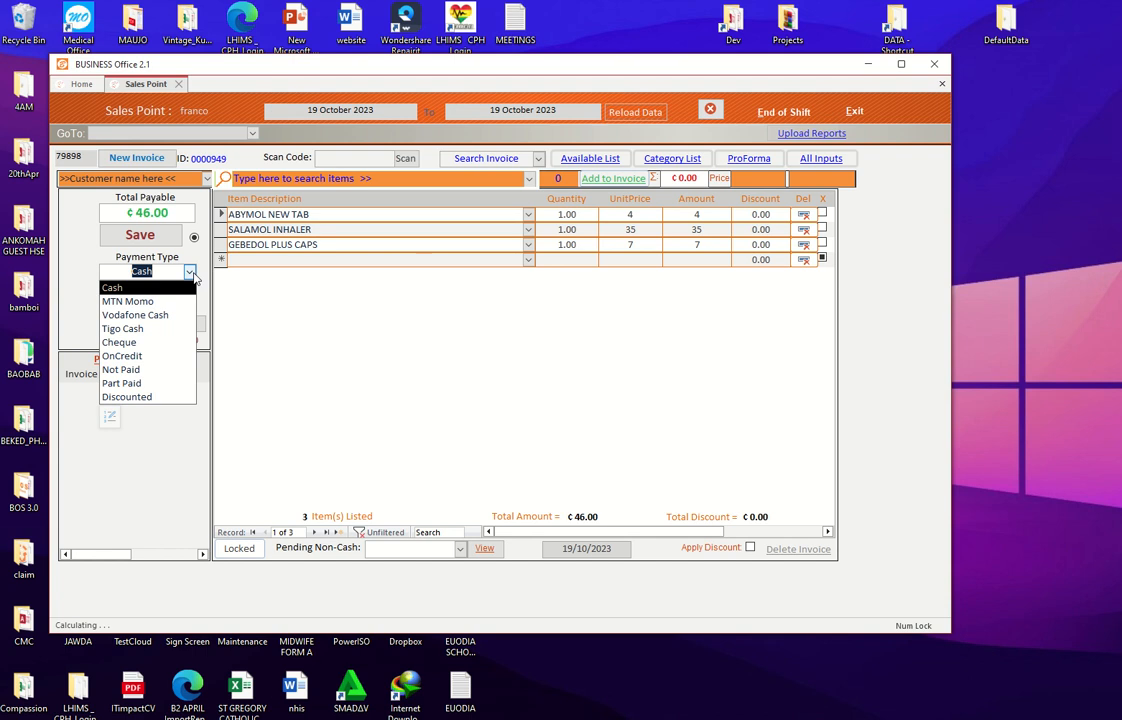
pyautogui.click(190, 274)
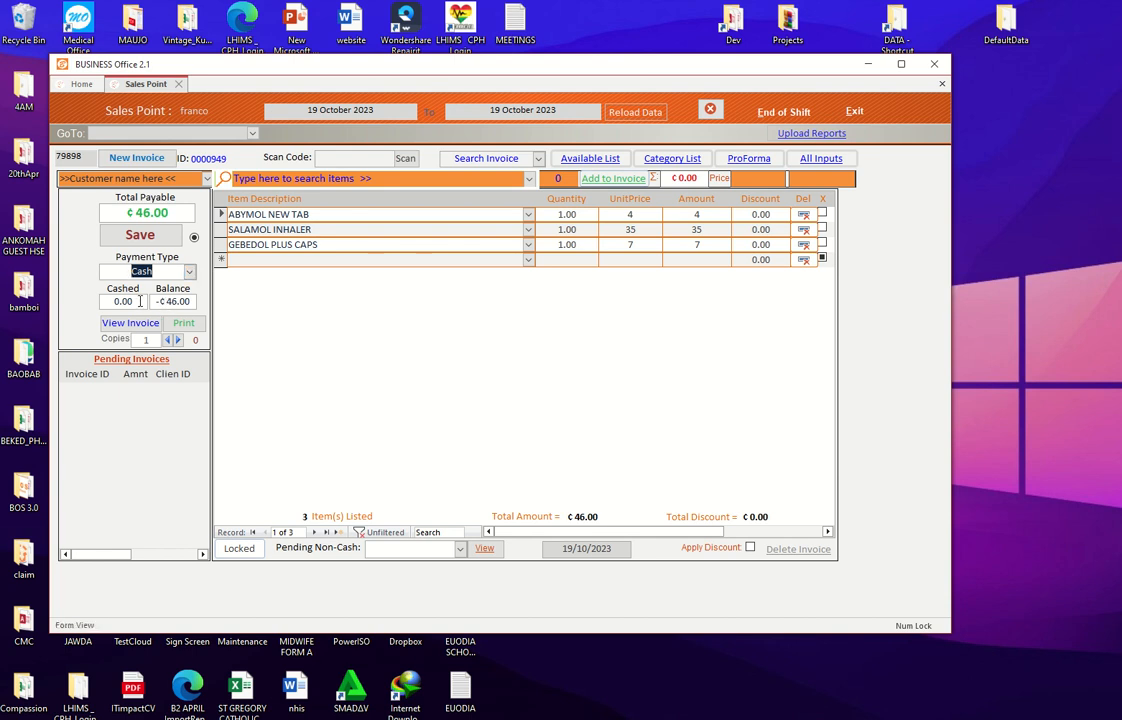
pyautogui.press('Tab')
pyautogui.write('50')
pyautogui.press('Tab')
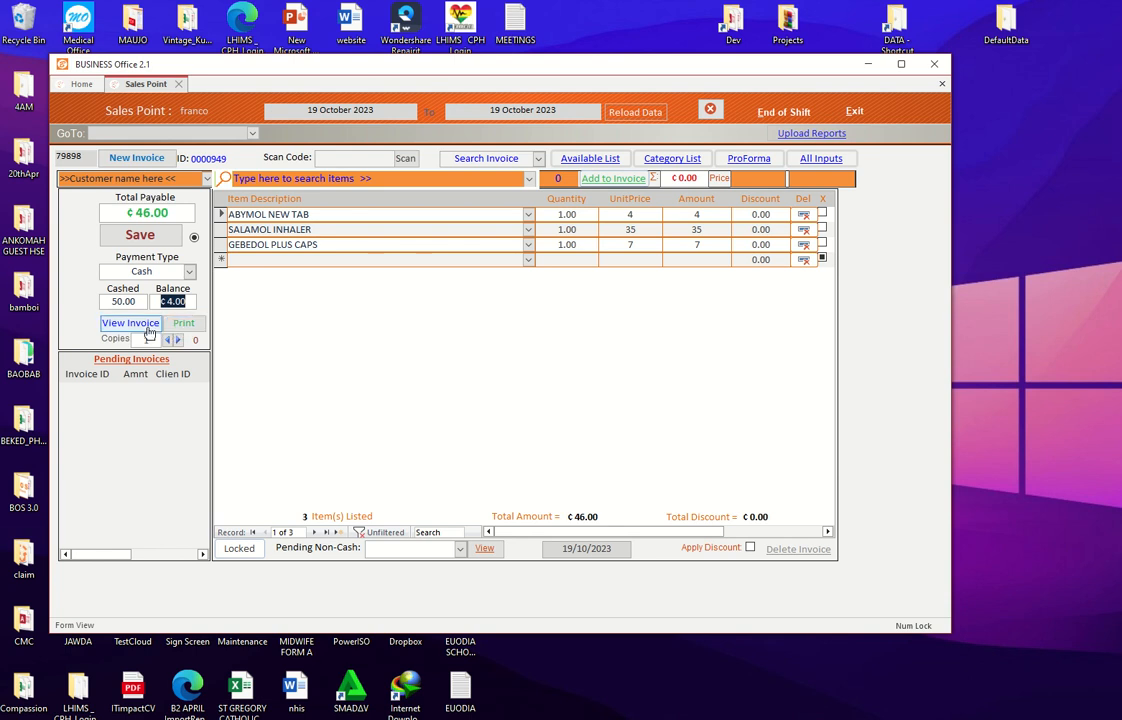
# - Preview the saved invoice and check the printers available for a custom print, cancelling the print and closing the preview
pyautogui.click(147, 329)
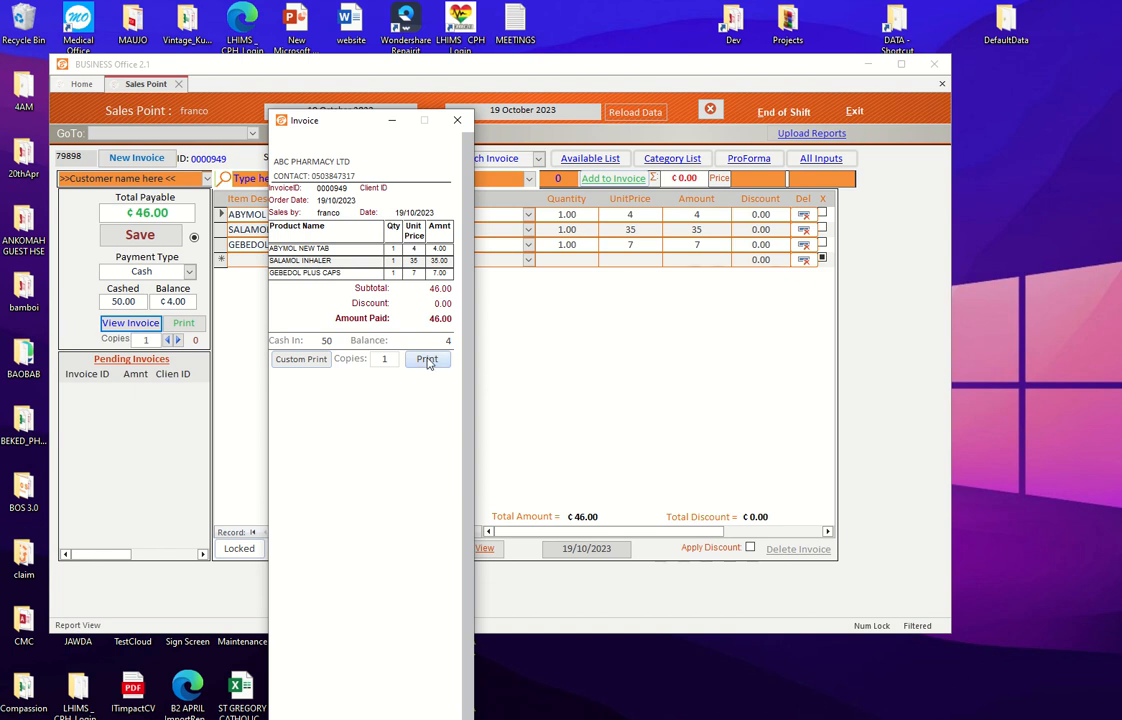
pyautogui.click(317, 366)
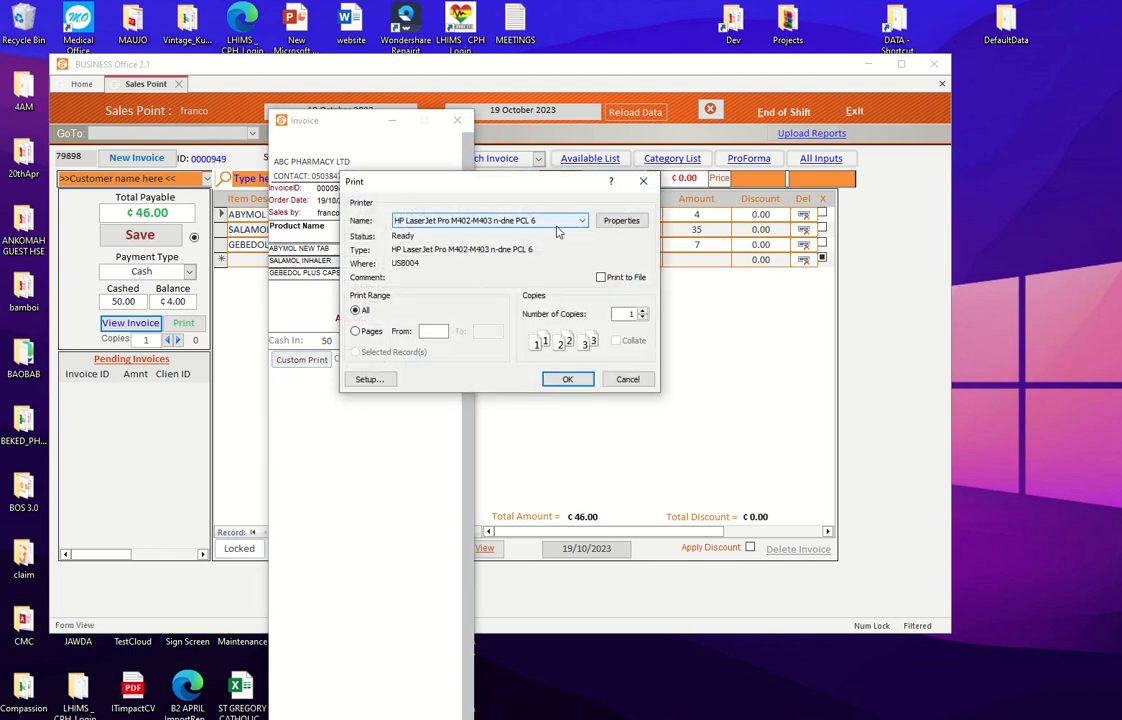
pyautogui.click(556, 224)
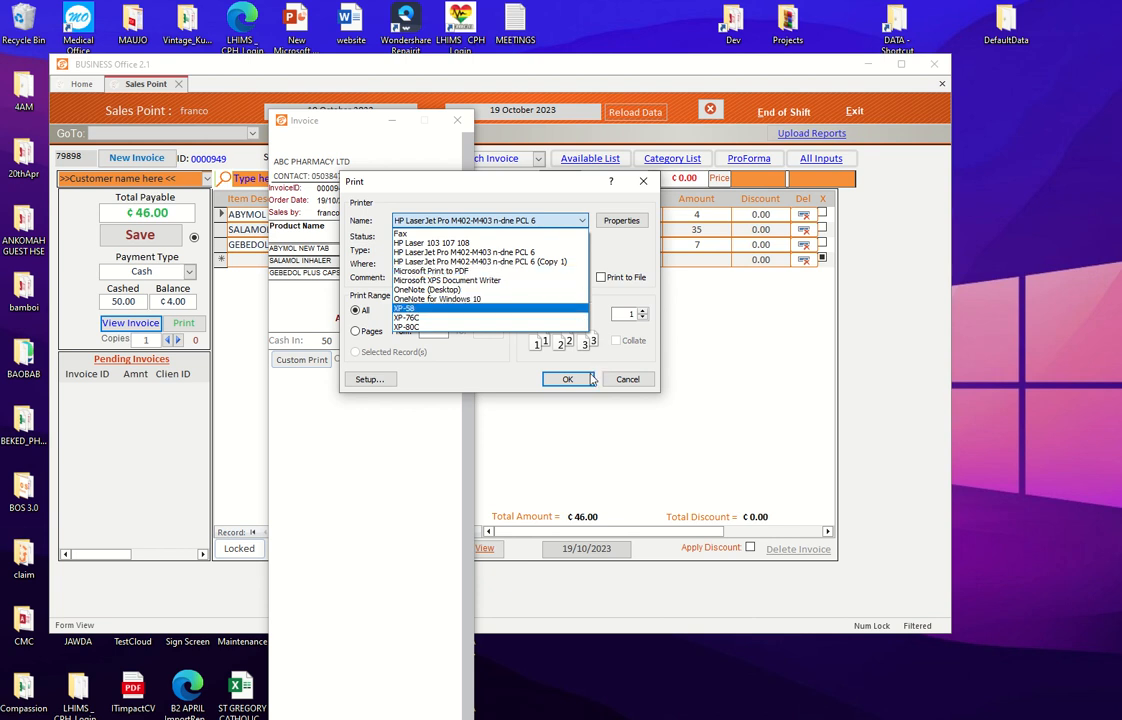
pyautogui.click(626, 379)
pyautogui.click(626, 379)
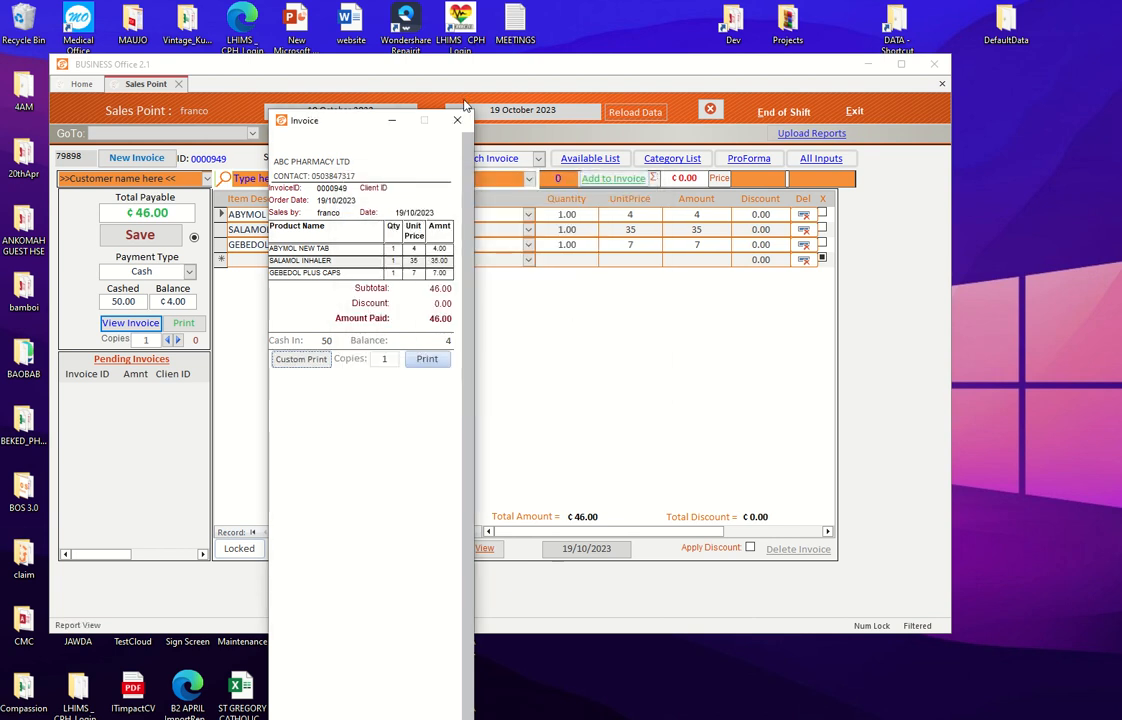
pyautogui.click(457, 120)
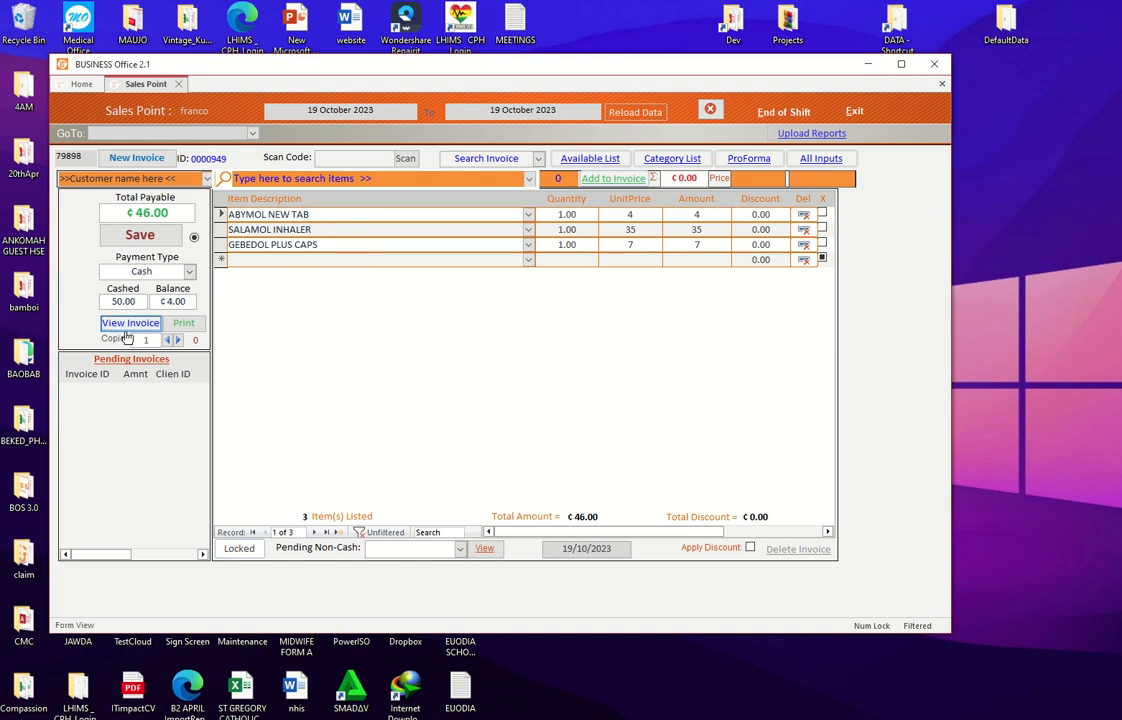
# - Raise the number of print copies to 3 and return it to 1
pyautogui.click(178, 340)
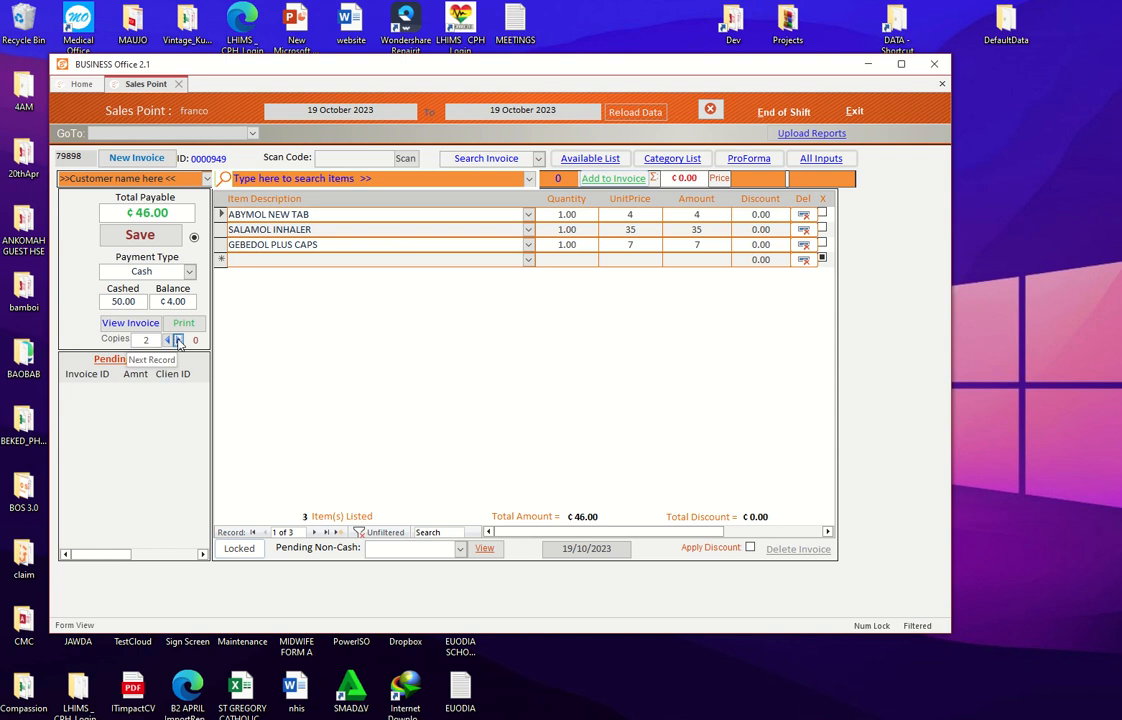
pyautogui.click(178, 340)
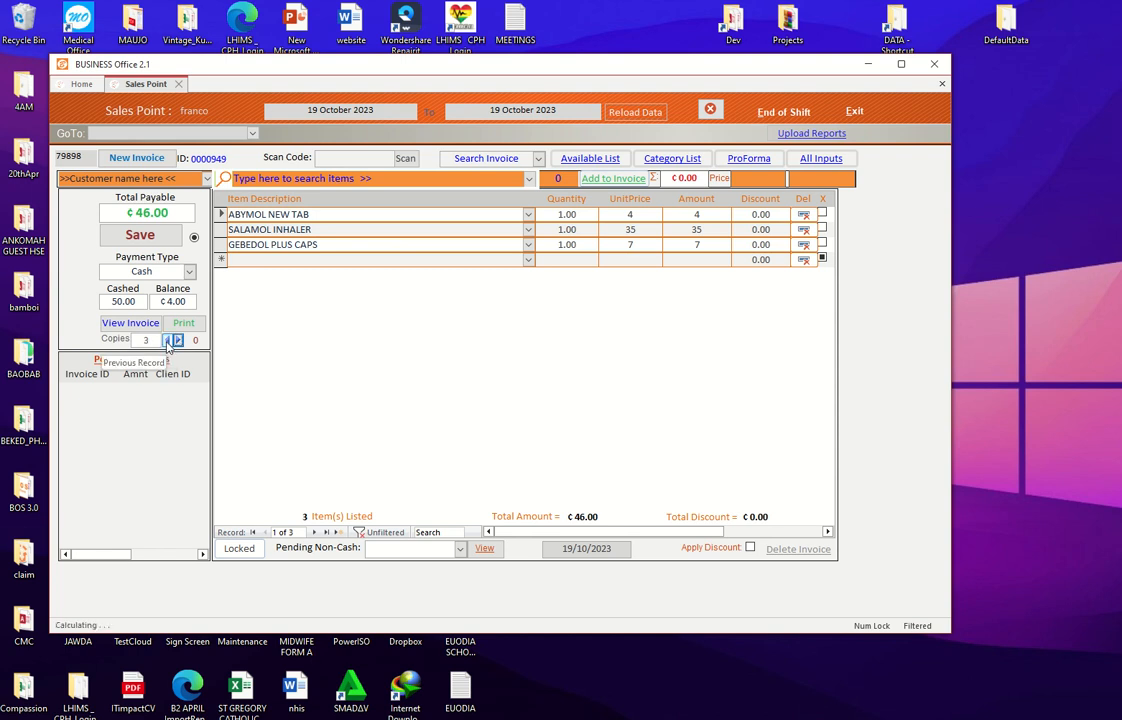
pyautogui.click(167, 341)
pyautogui.click(167, 341)
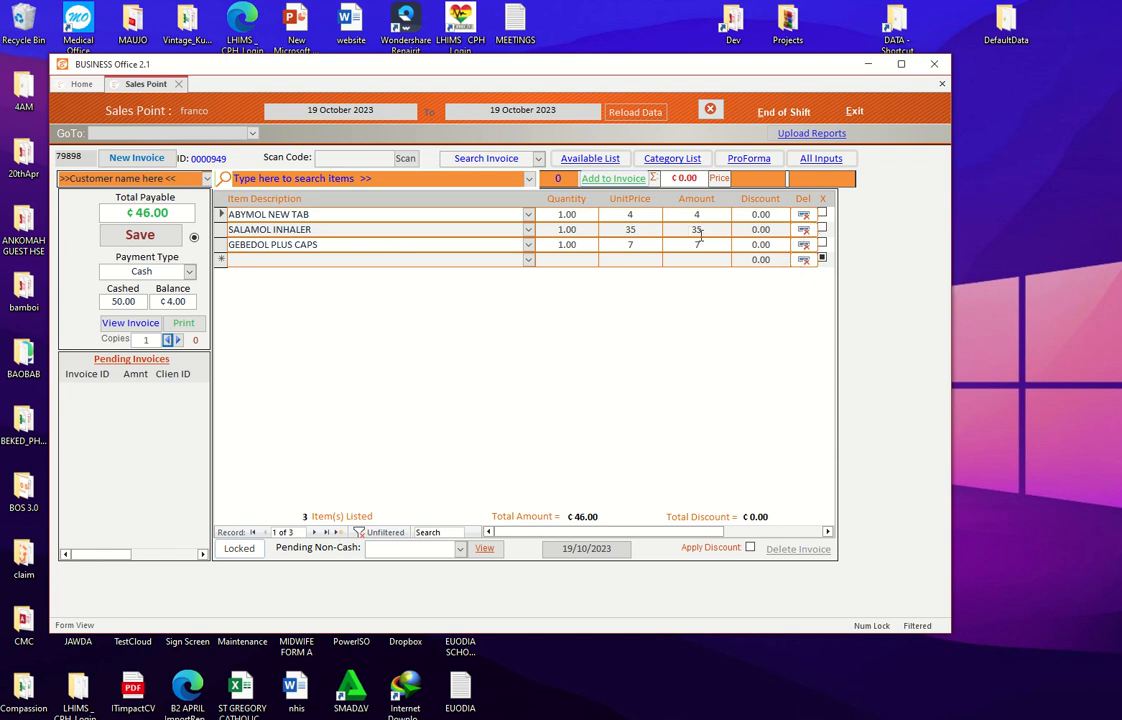
# - Try to delete the GEBEDOL PLUS CAPS line from the saved invoice and look through the payment types
pyautogui.click(804, 247)
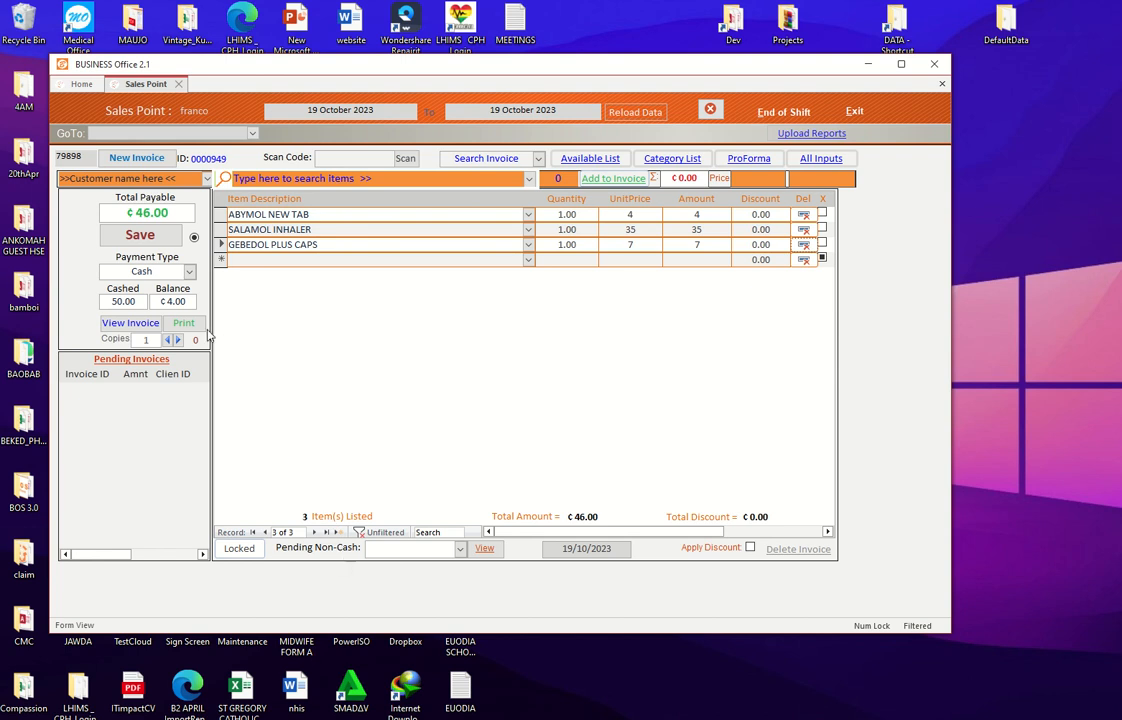
pyautogui.click(189, 273)
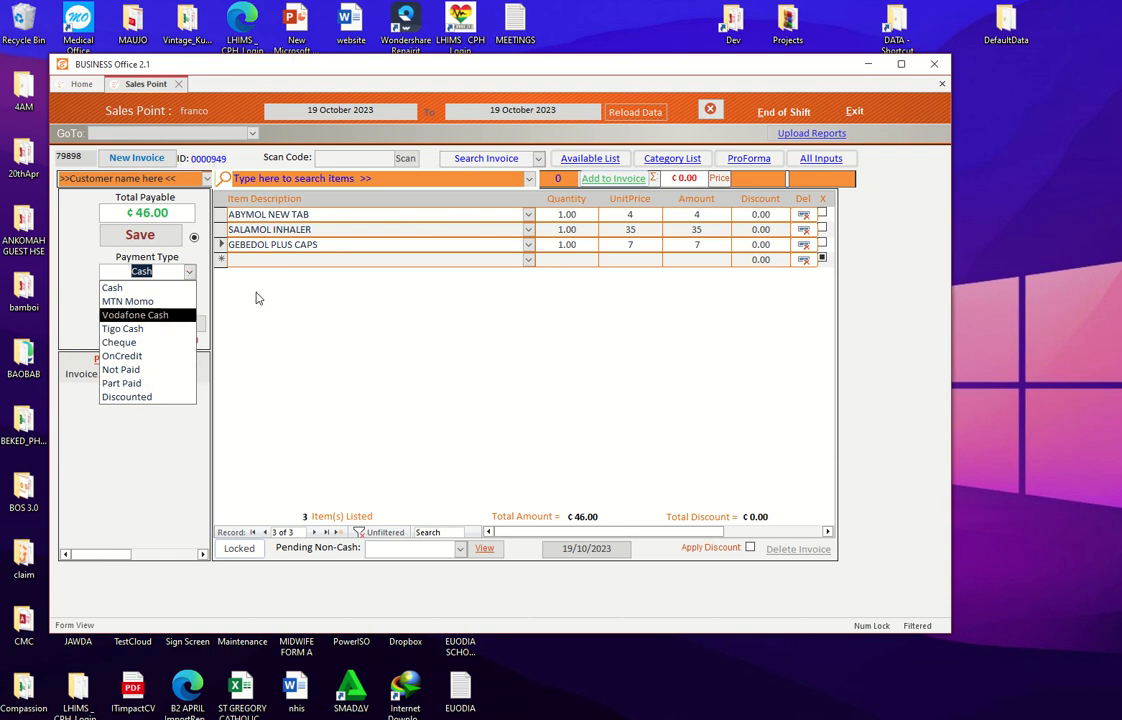
pyautogui.click(225, 258)
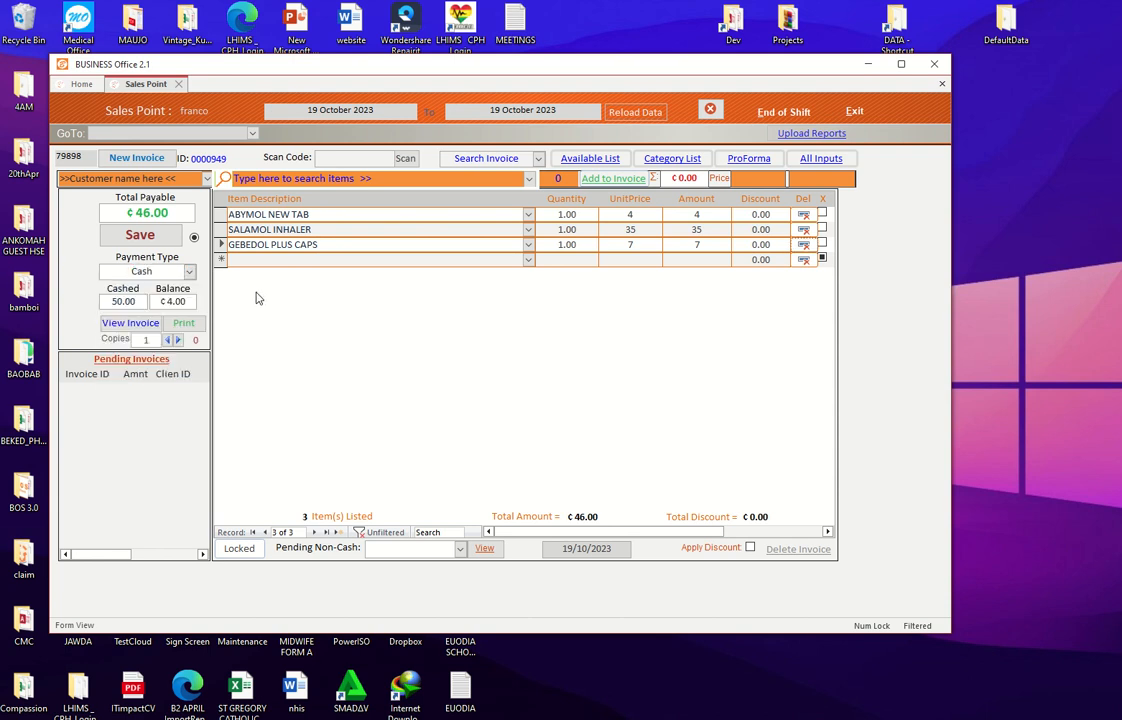
# - View the details of the pending non-cash invoice dated 07/07/2022 for ¢60.50, move the details window aside and close it
pyautogui.click(460, 548)
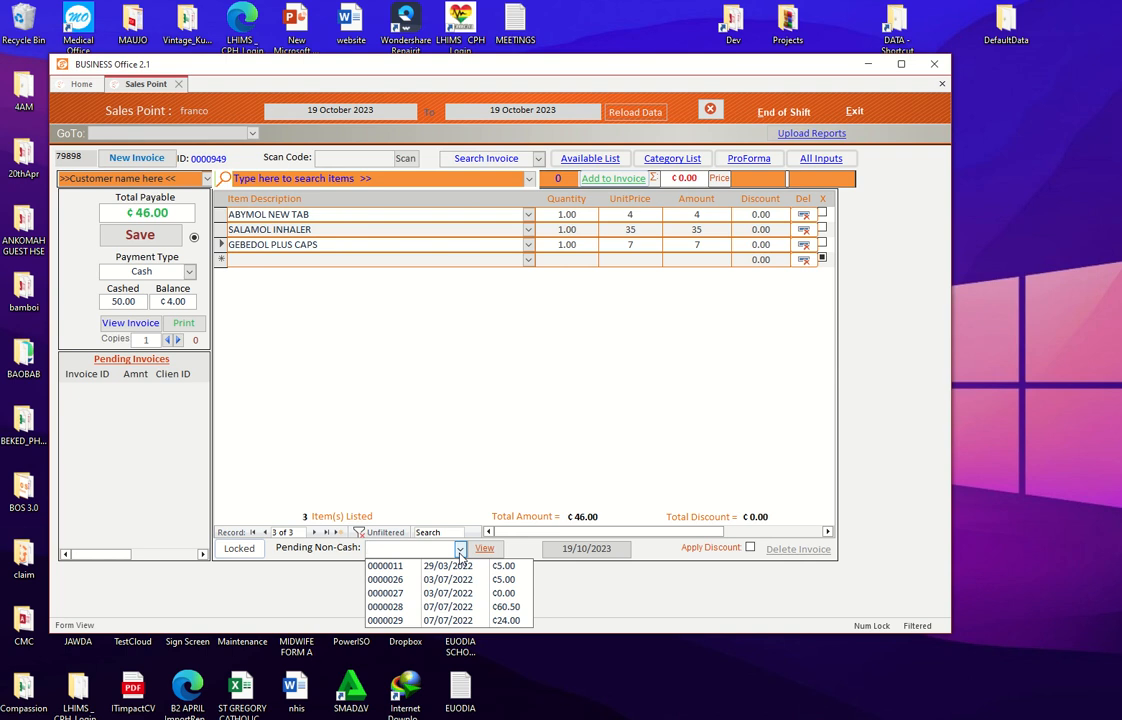
pyautogui.click(440, 607)
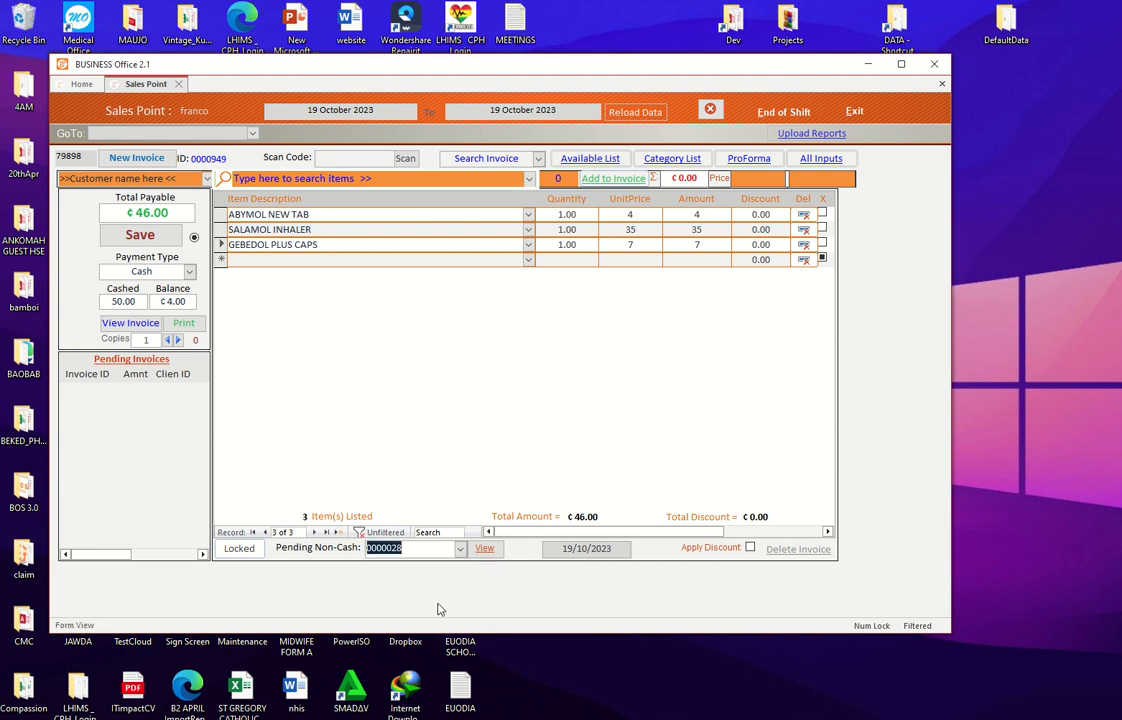
pyautogui.click(484, 549)
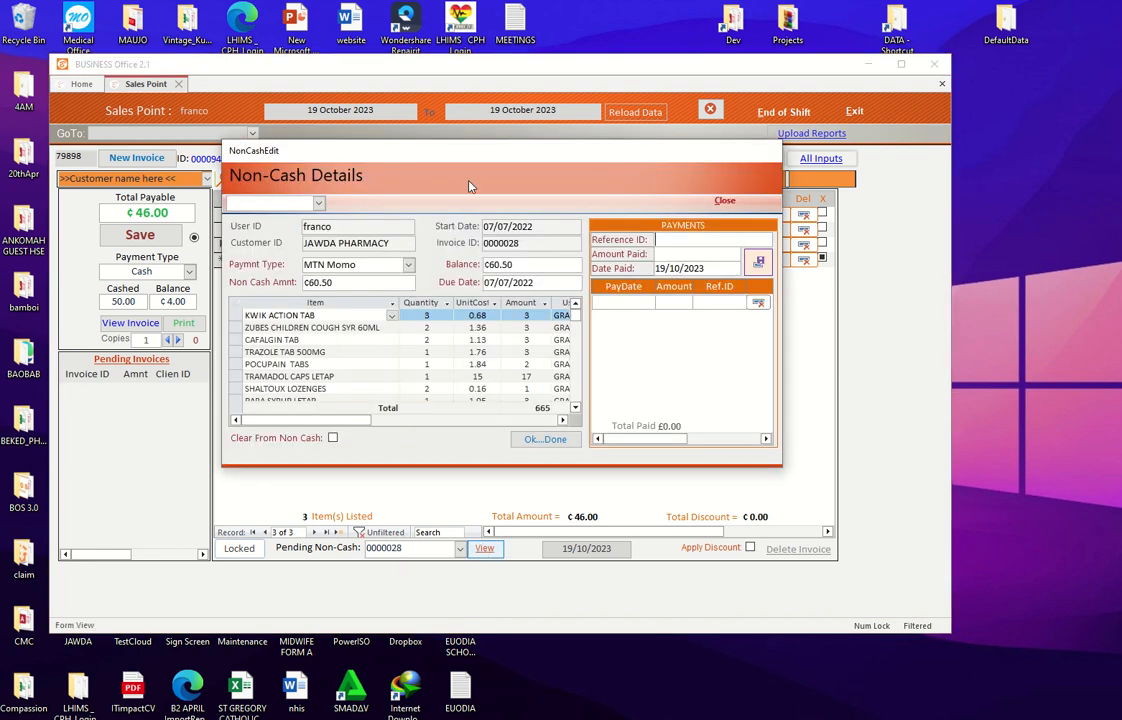
pyautogui.moveTo(472, 166); pyautogui.dragTo(491, 173)
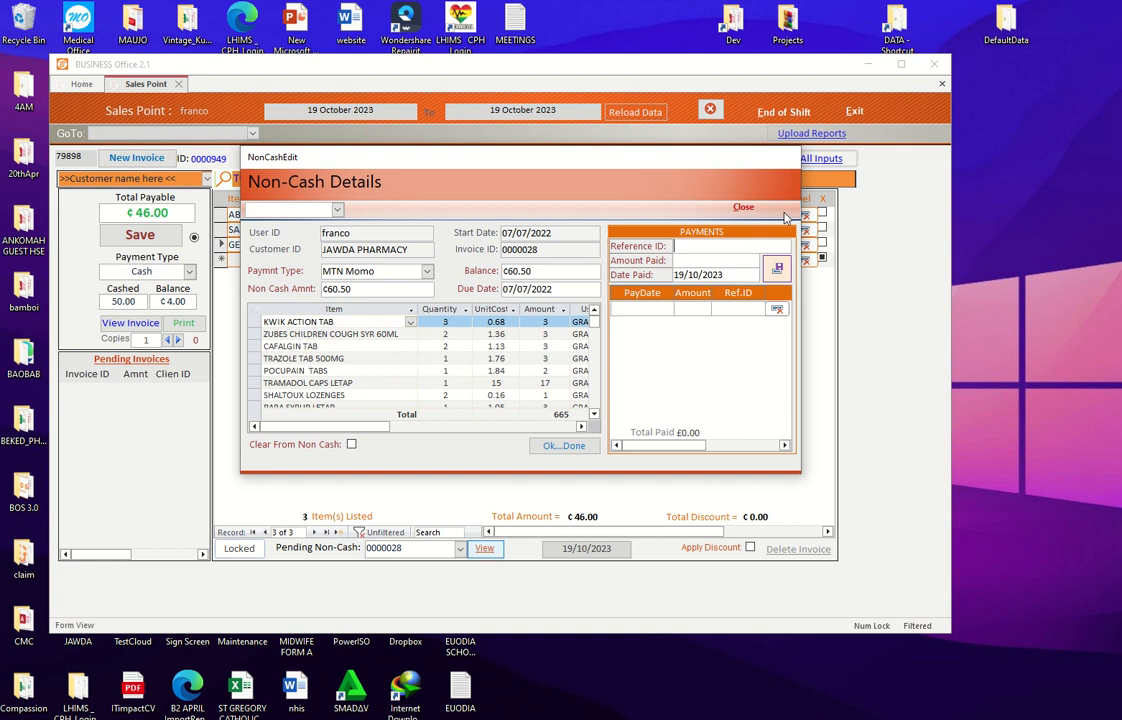
pyautogui.moveTo(749, 166); pyautogui.dragTo(675, 208)
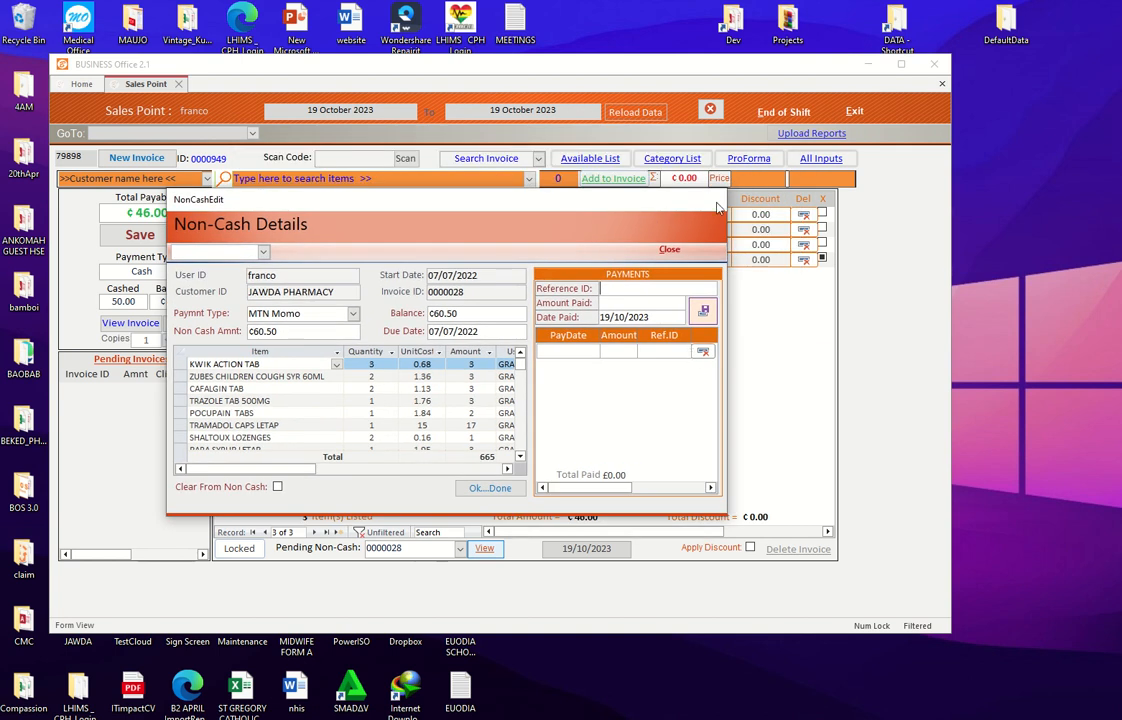
pyautogui.moveTo(638, 215); pyautogui.dragTo(603, 260)
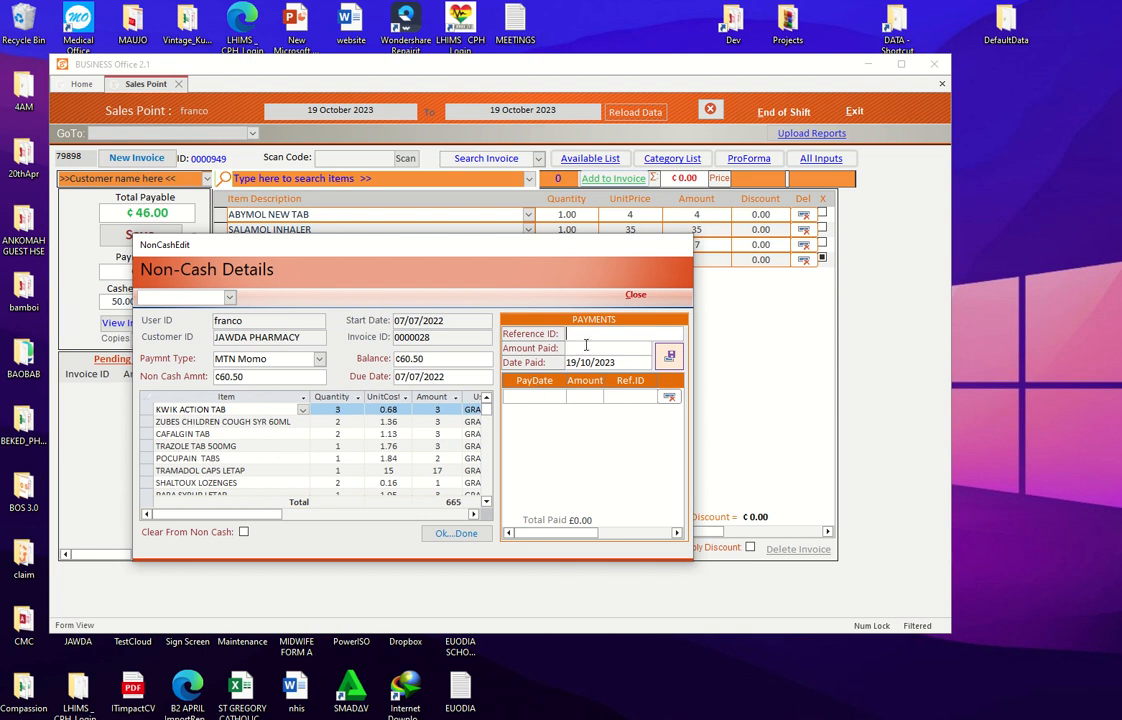
pyautogui.click(635, 296)
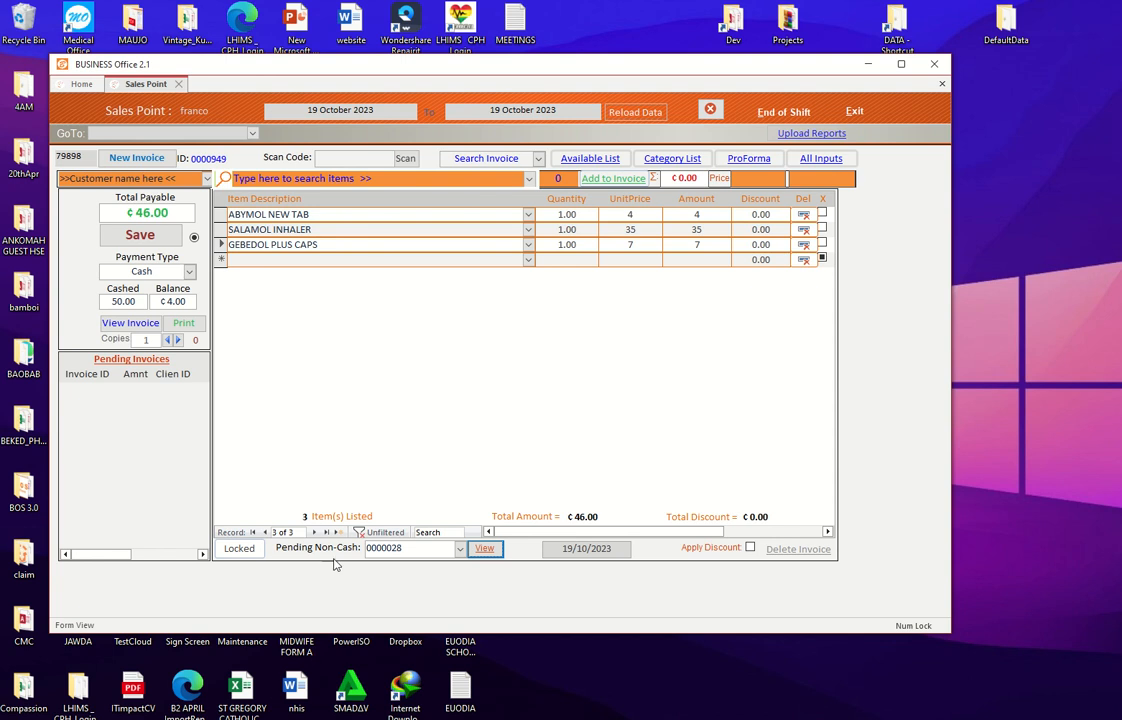
# - Unlock the saved invoice to reselect GEBEDOL PLUS CAPS on its third line, and save the invoice again
pyautogui.click(243, 550)
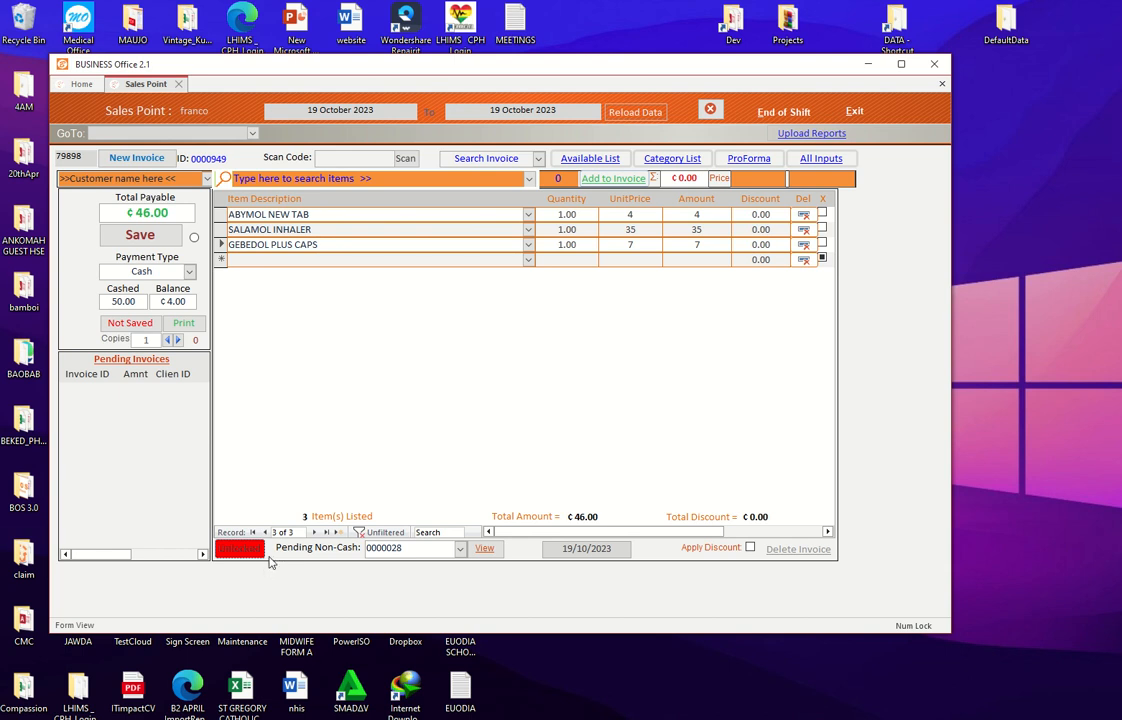
pyautogui.click(412, 241)
pyautogui.press('BackSpace')
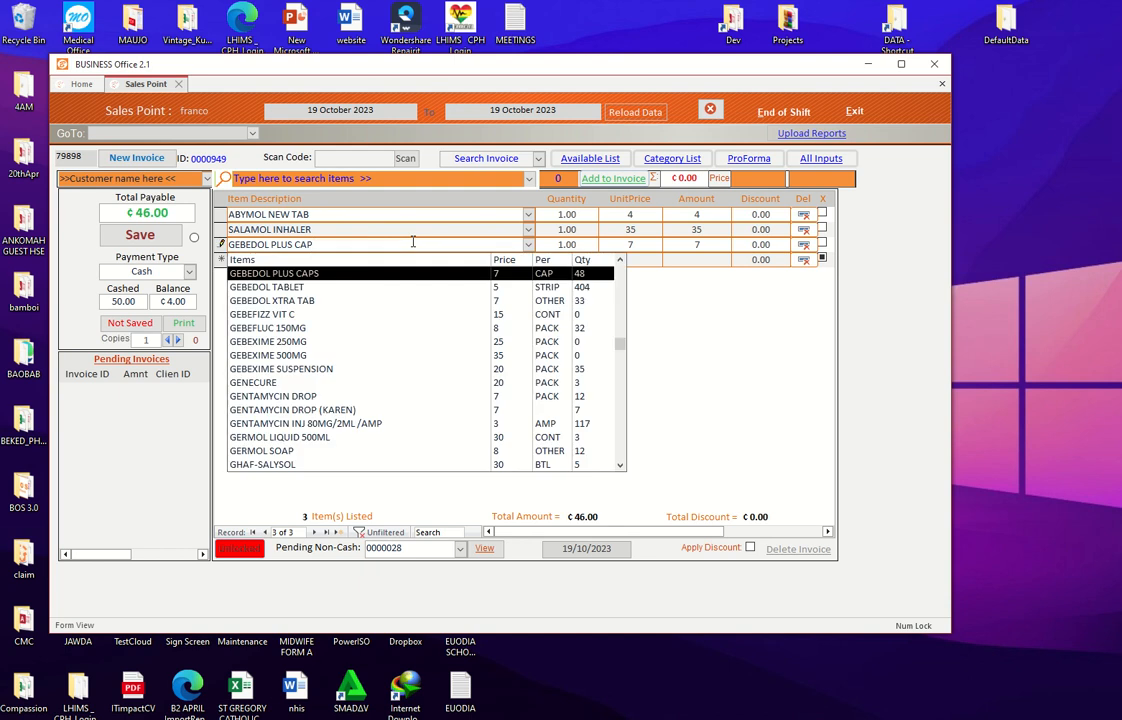
pyautogui.click(412, 275)
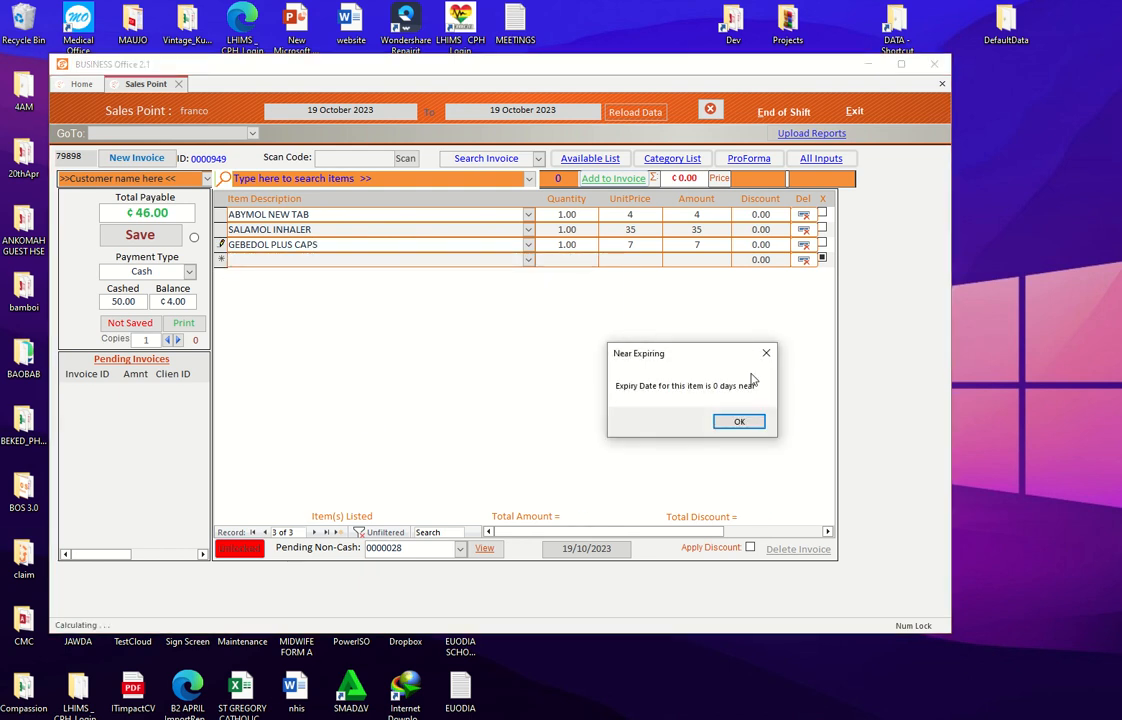
pyautogui.click(739, 421)
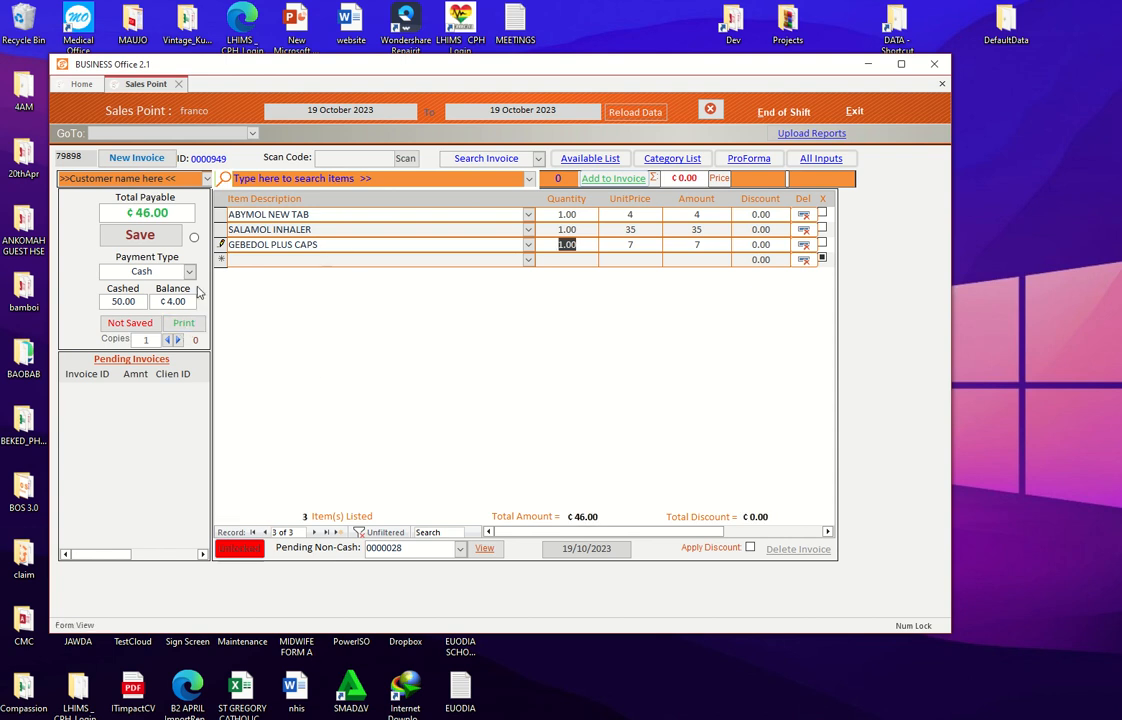
pyautogui.click(140, 324)
pyautogui.click(157, 238)
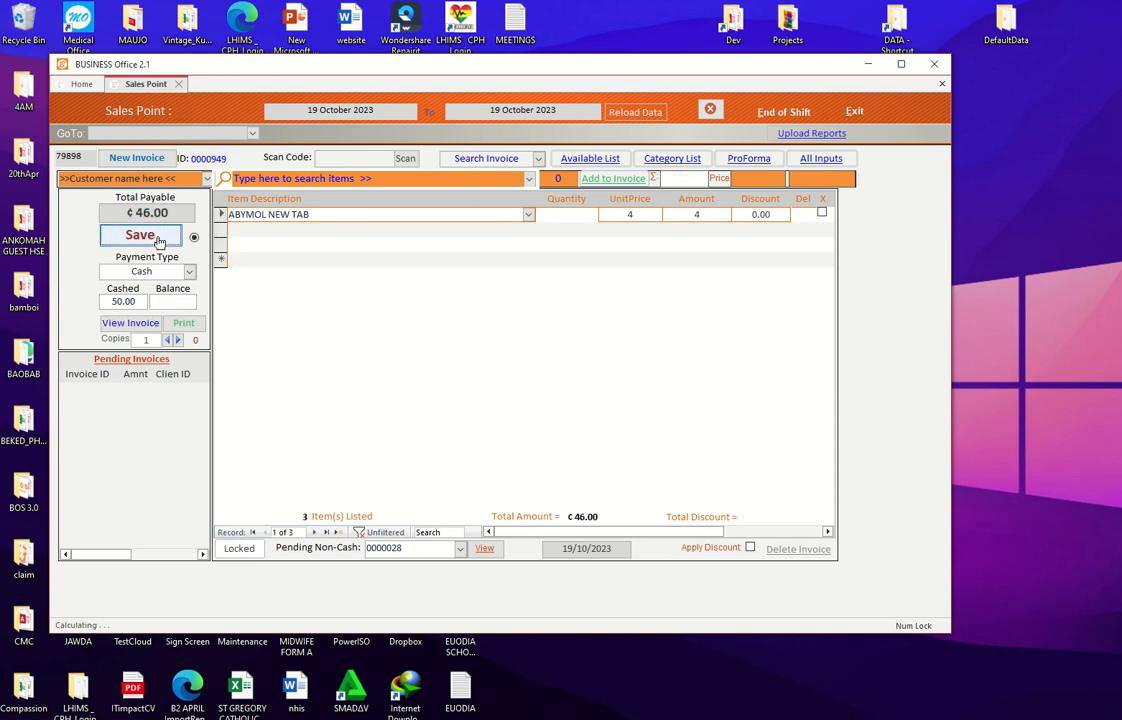